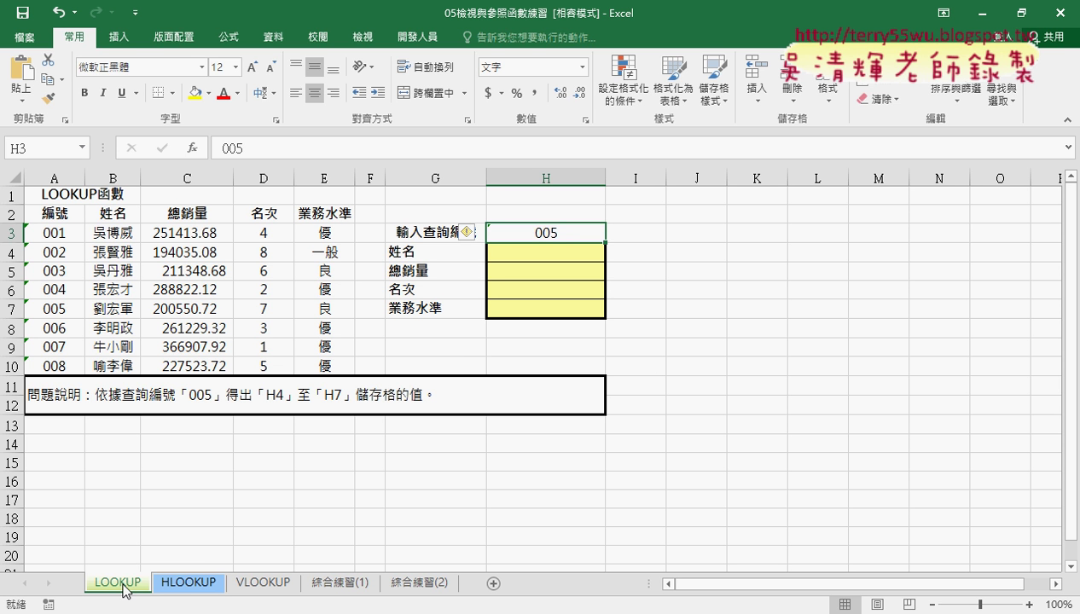
Mark up the data table, ID column and lookup area in red ink, then clear it.
click(579, 252)
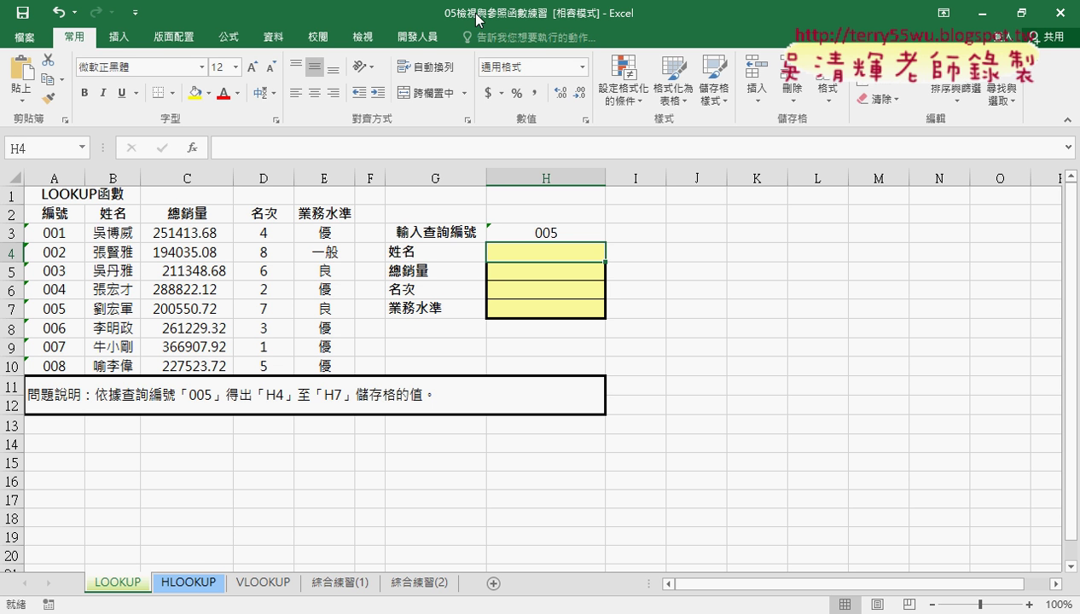
click(554, 232)
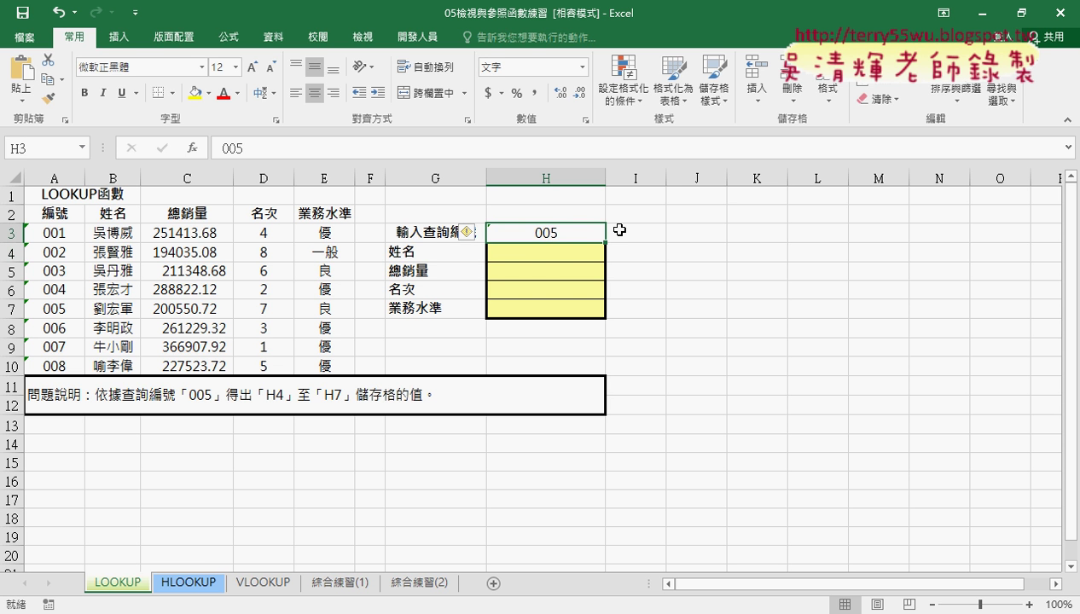
drag(367, 160, 360, 452)
mouse_move(358, 185)
mouse_down()
mouse_move(263, 178)
mouse_move(273, 199)
mouse_up()
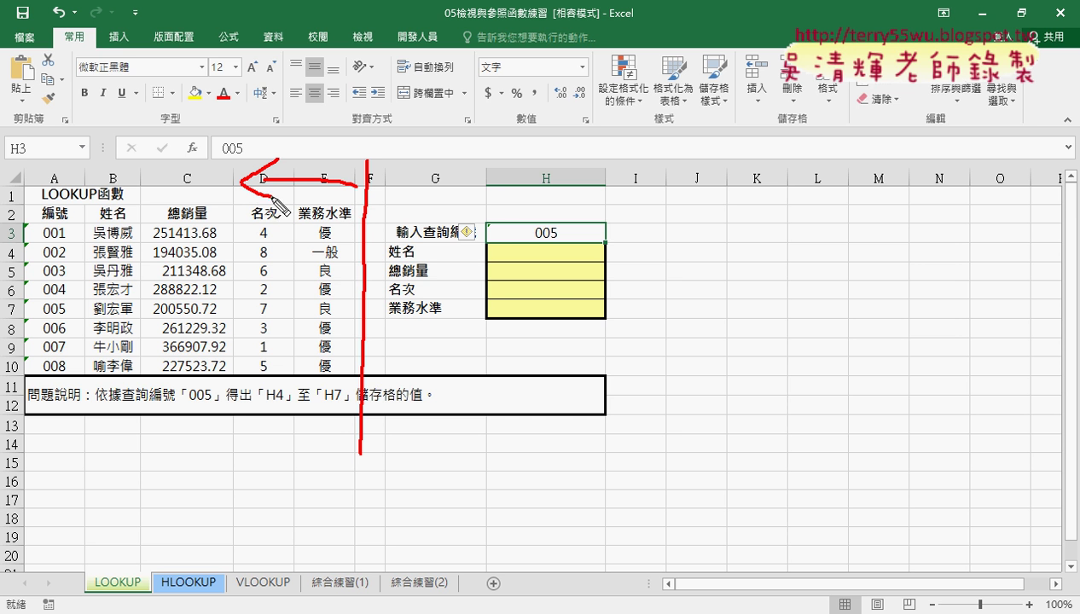
mouse_move(376, 181)
mouse_down()
mouse_move(465, 174)
mouse_move(453, 184)
mouse_up()
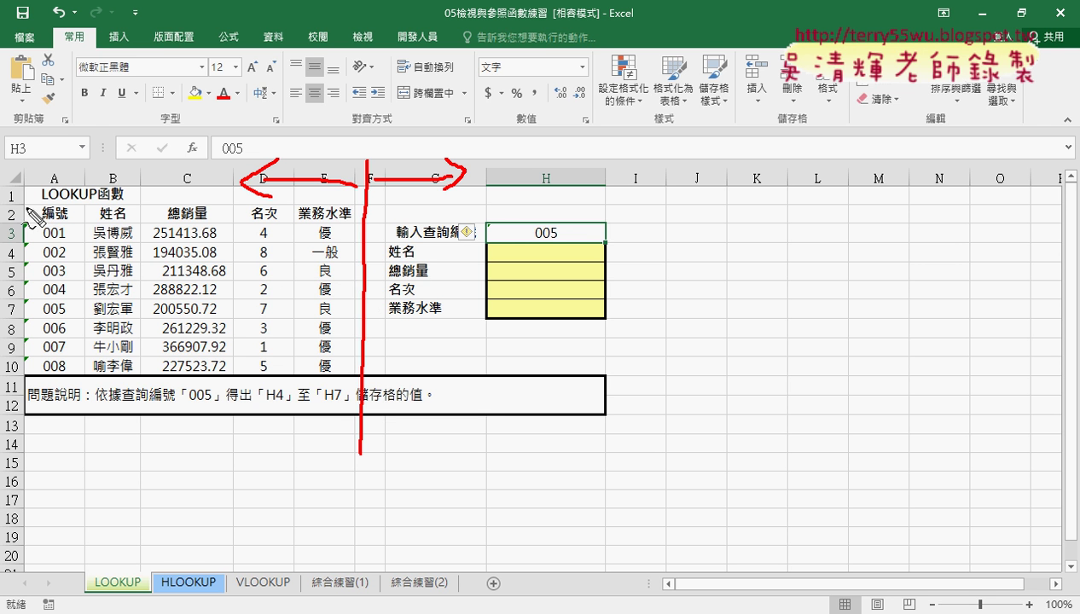
mouse_move(27, 207)
mouse_down()
mouse_move(26, 376)
mouse_move(188, 203)
mouse_move(349, 201)
mouse_move(354, 294)
mouse_move(350, 380)
mouse_move(28, 386)
mouse_up()
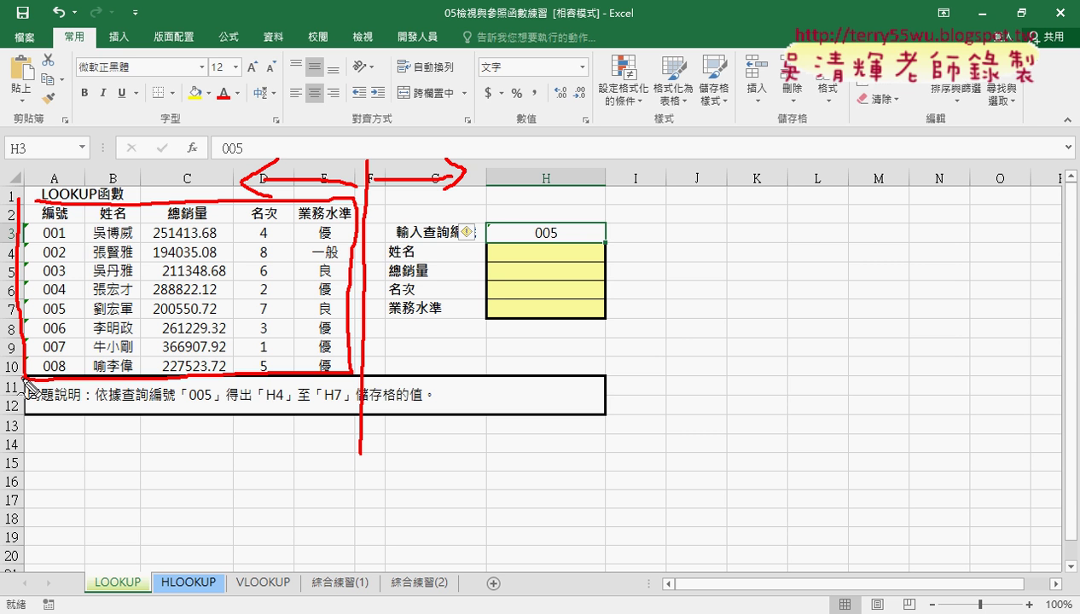
drag(82, 208, 80, 375)
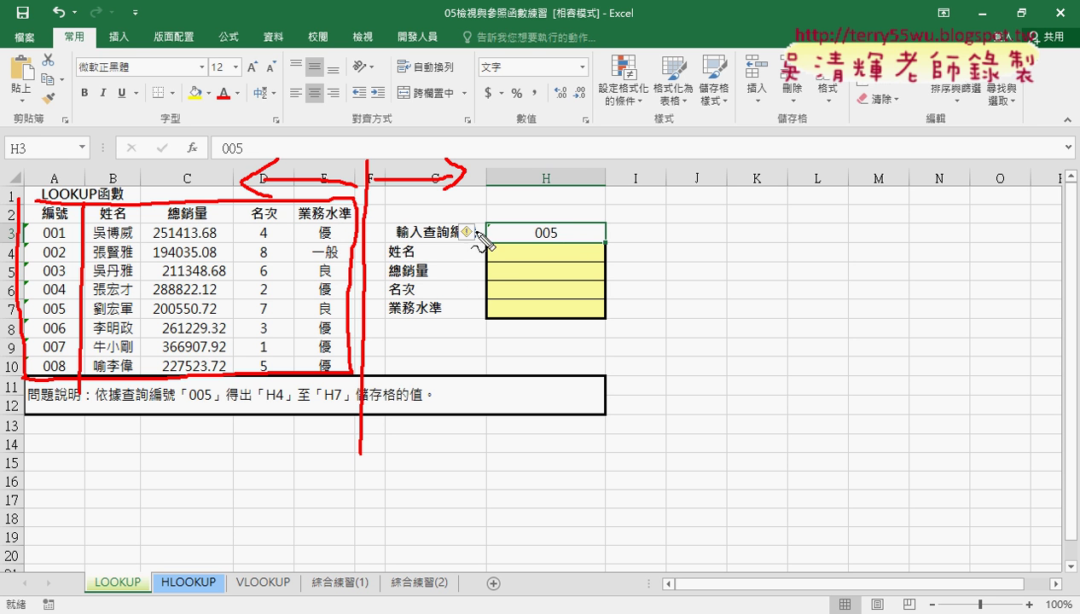
mouse_move(108, 113)
mouse_down()
mouse_move(49, 186)
mouse_move(75, 173)
mouse_up()
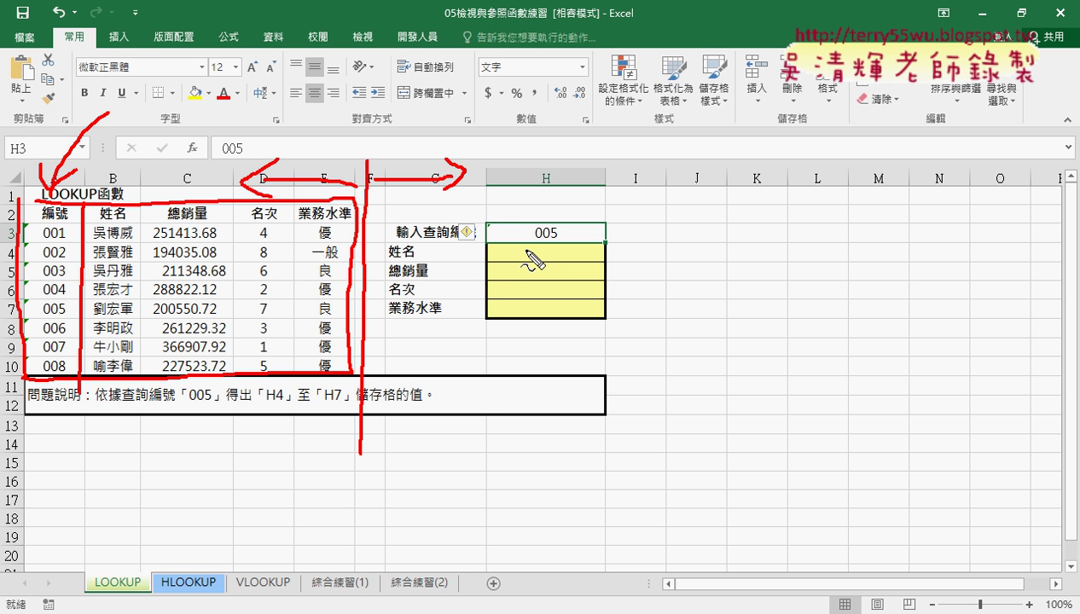
key(Escape)
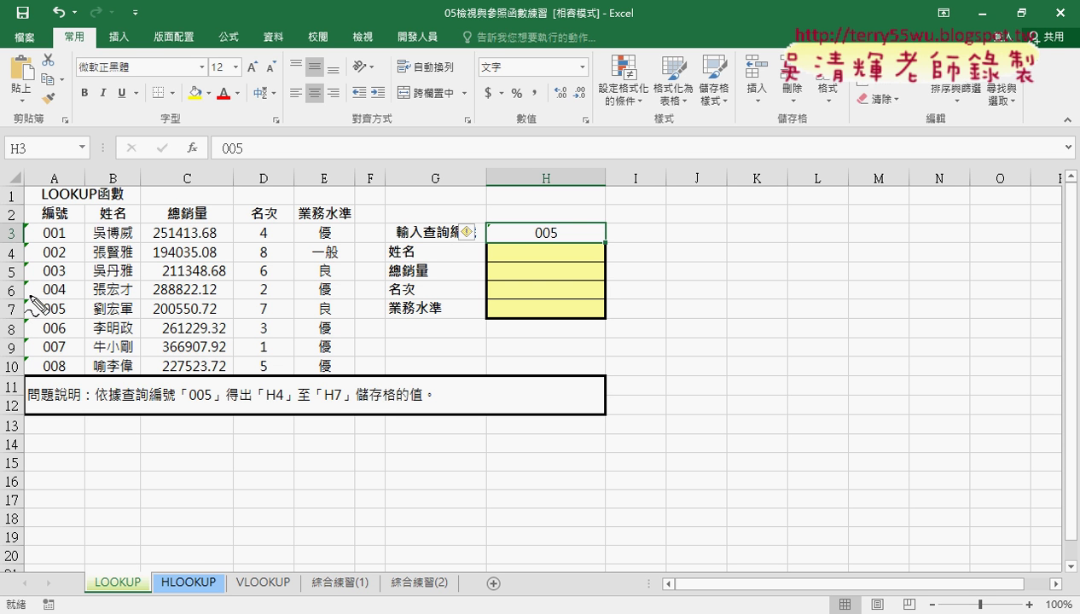
Ink-highlight ID 005's row and the result cells H4:H7, then clear the annotations.
mouse_move(29, 322)
mouse_down()
mouse_move(31, 295)
mouse_move(82, 315)
mouse_move(39, 322)
mouse_move(90, 295)
mouse_move(349, 304)
mouse_move(92, 320)
mouse_up()
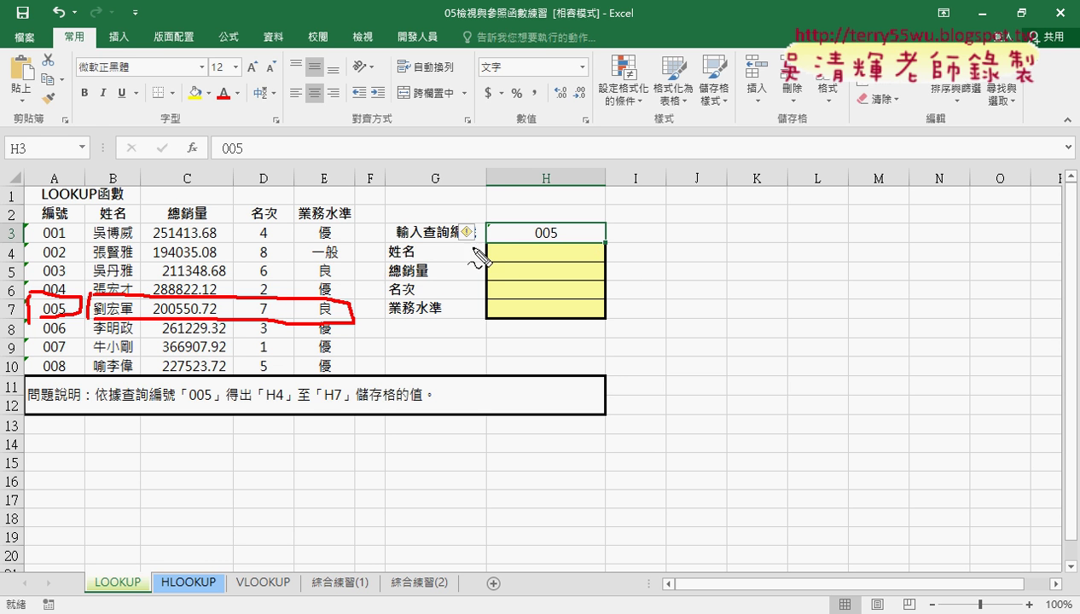
drag(147, 309, 311, 307)
drag(247, 324, 311, 312)
mouse_move(462, 250)
mouse_down()
mouse_move(463, 326)
mouse_move(484, 287)
mouse_up()
drag(480, 244, 480, 324)
mouse_move(492, 249)
mouse_down()
mouse_move(614, 275)
mouse_move(492, 321)
mouse_up()
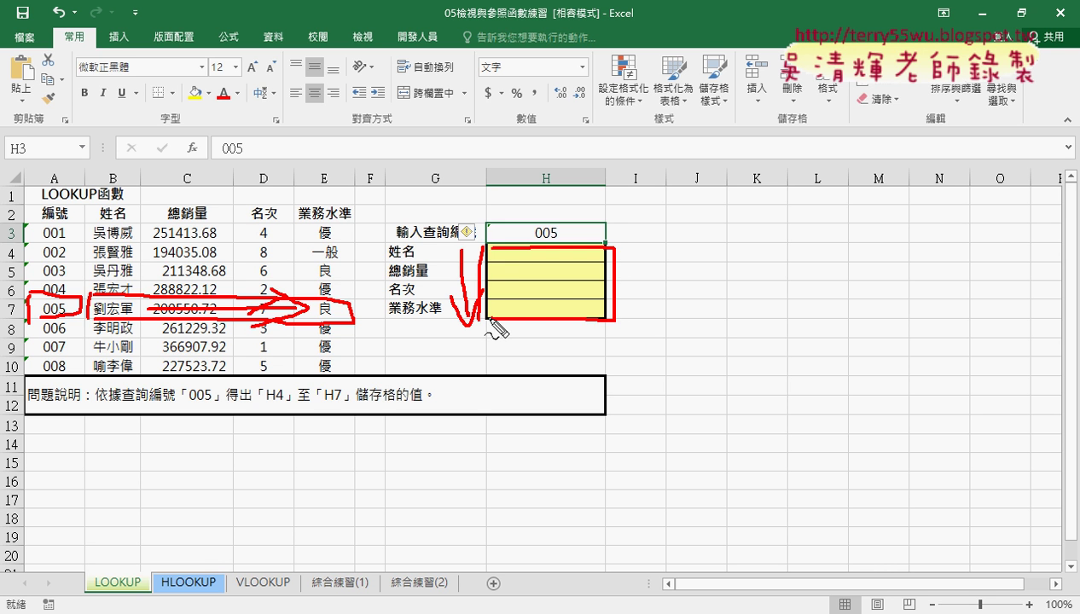
key(Escape)
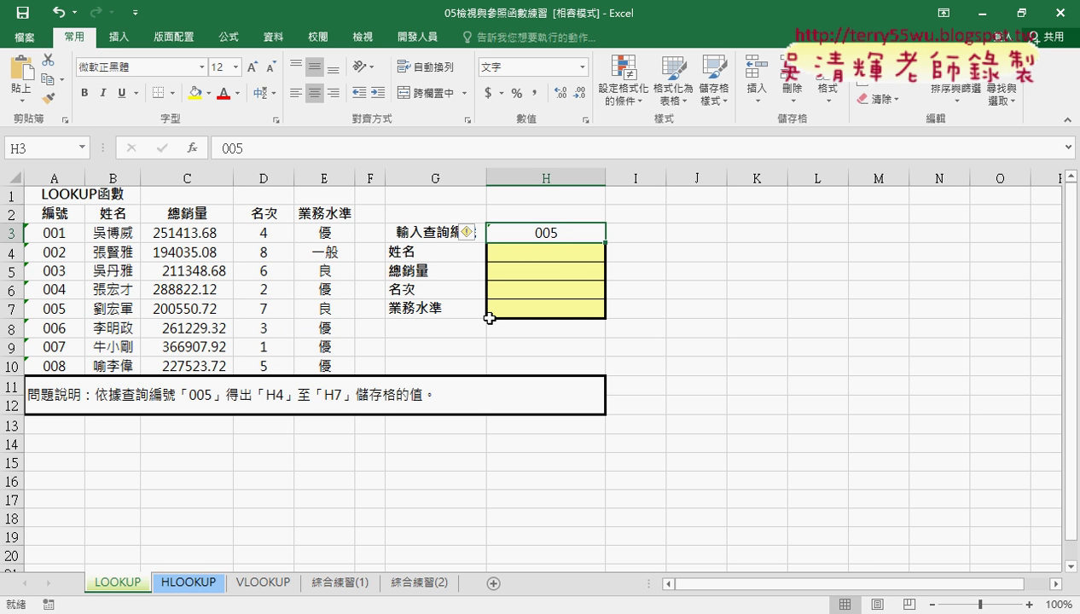
For H4, pick LOOKUP from the 檢視與參照 (Lookup & Reference) category in Insert Function.
click(565, 249)
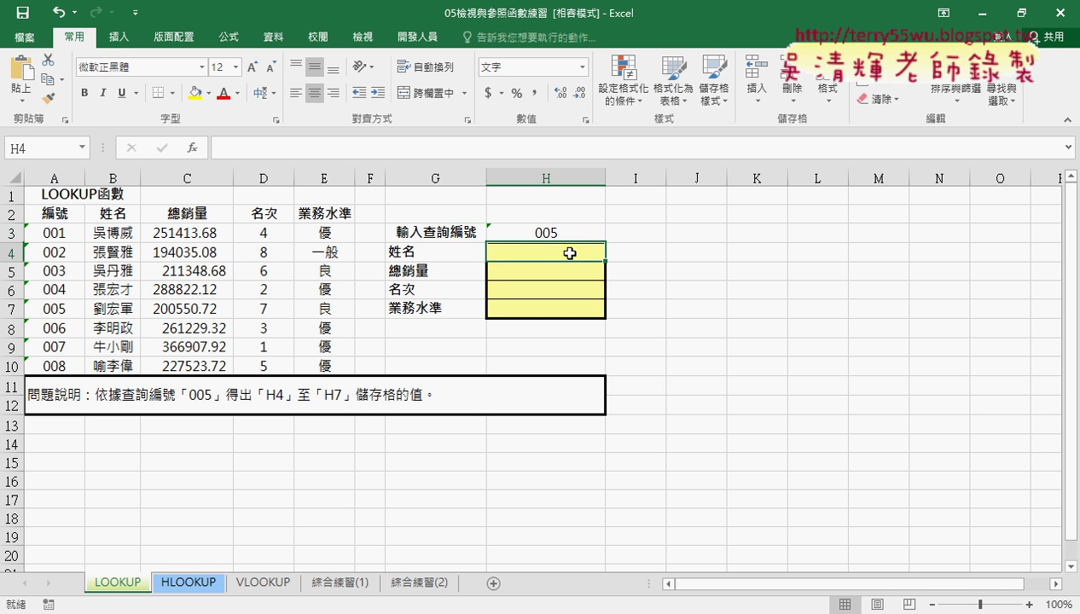
click(195, 149)
drag(599, 210, 591, 83)
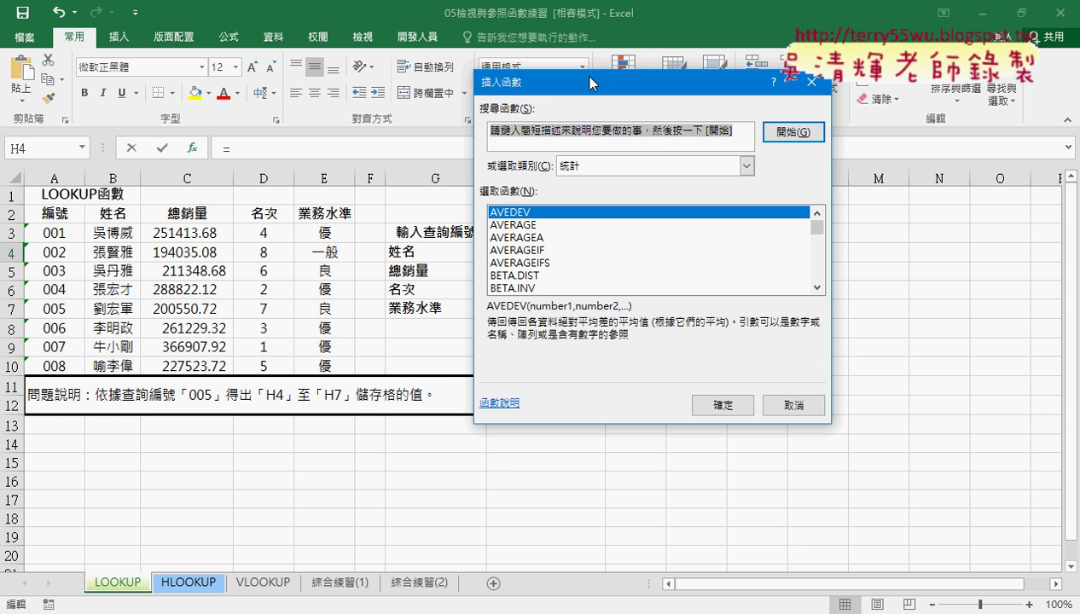
click(662, 168)
click(656, 261)
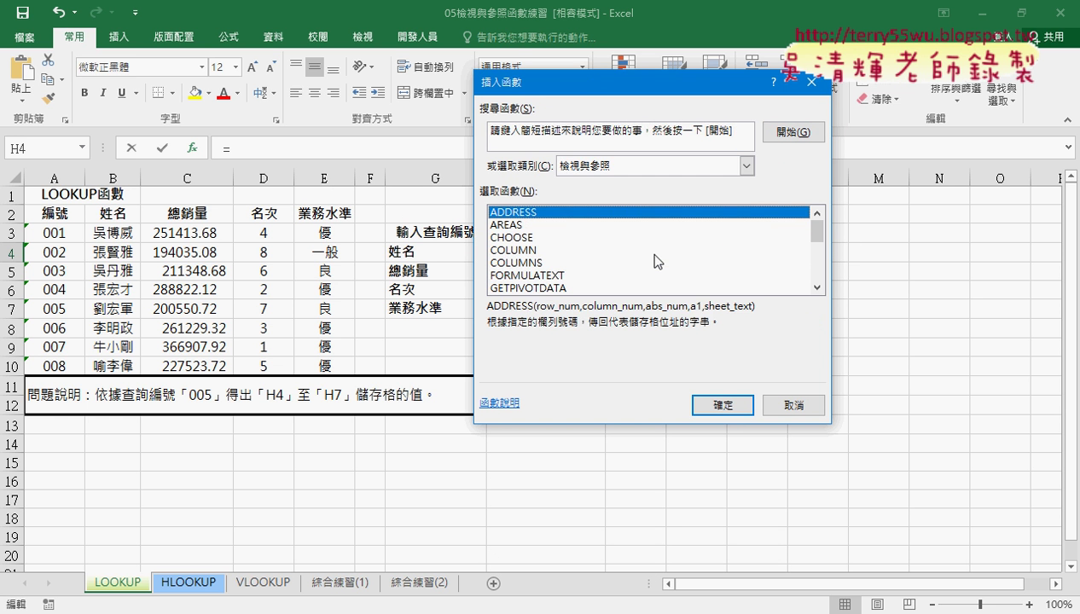
drag(817, 232, 820, 247)
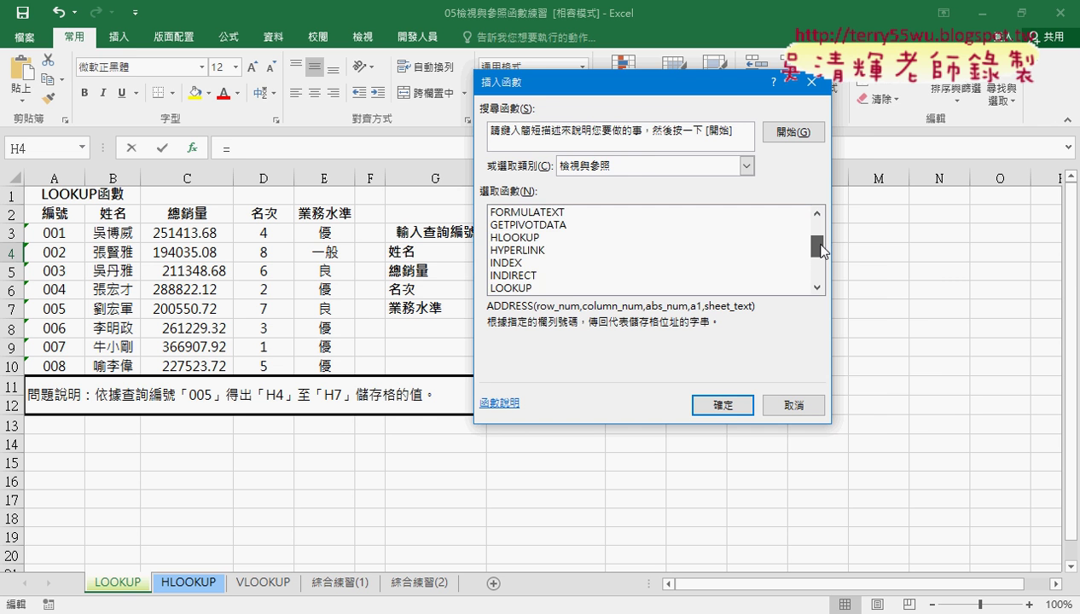
drag(675, 88, 771, 85)
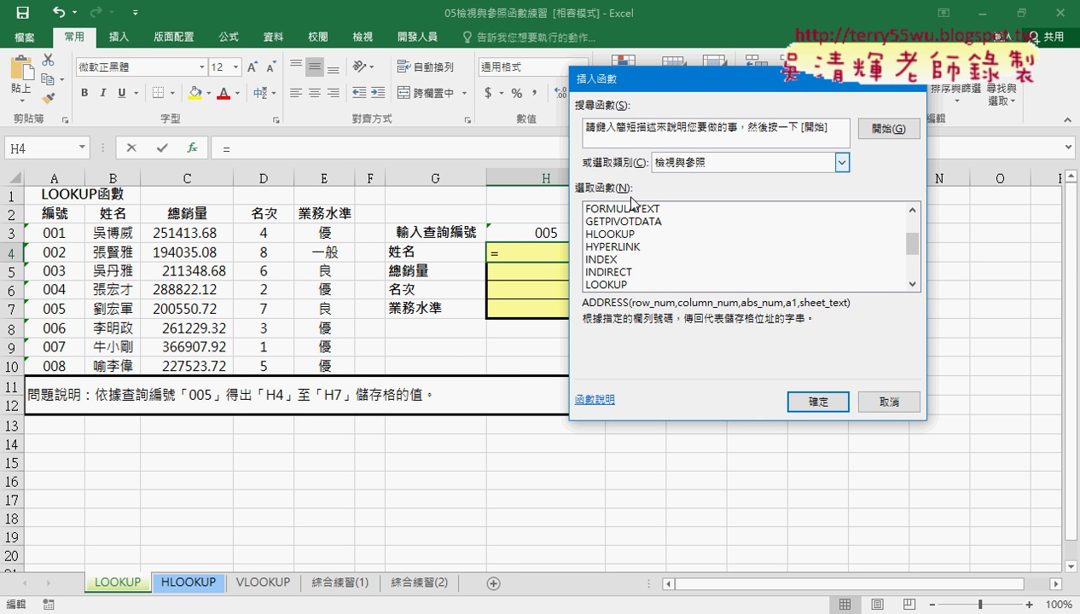
click(600, 285)
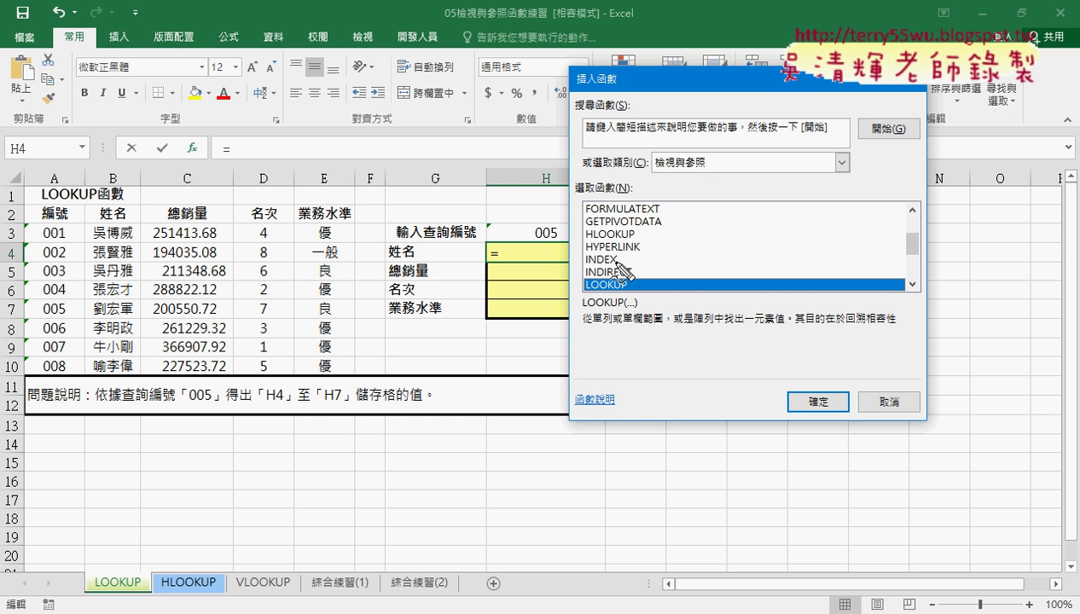
mouse_move(579, 263)
mouse_down()
mouse_move(621, 256)
mouse_move(585, 254)
mouse_move(581, 277)
mouse_move(640, 270)
mouse_up()
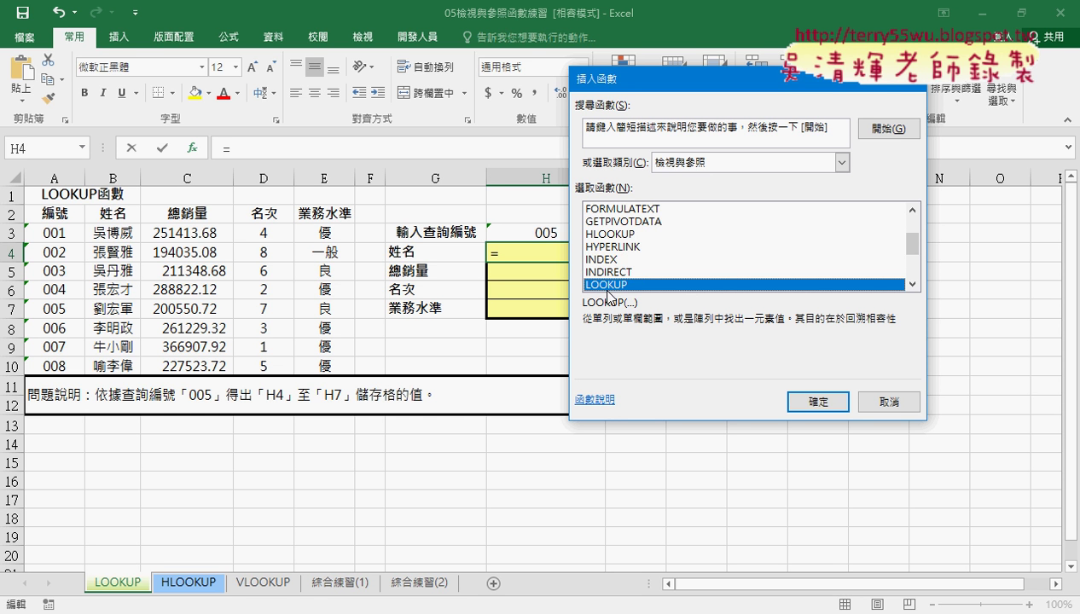
Use LOOKUP's vector form with arguments H3, A3:A10 and B3:B10.
click(816, 400)
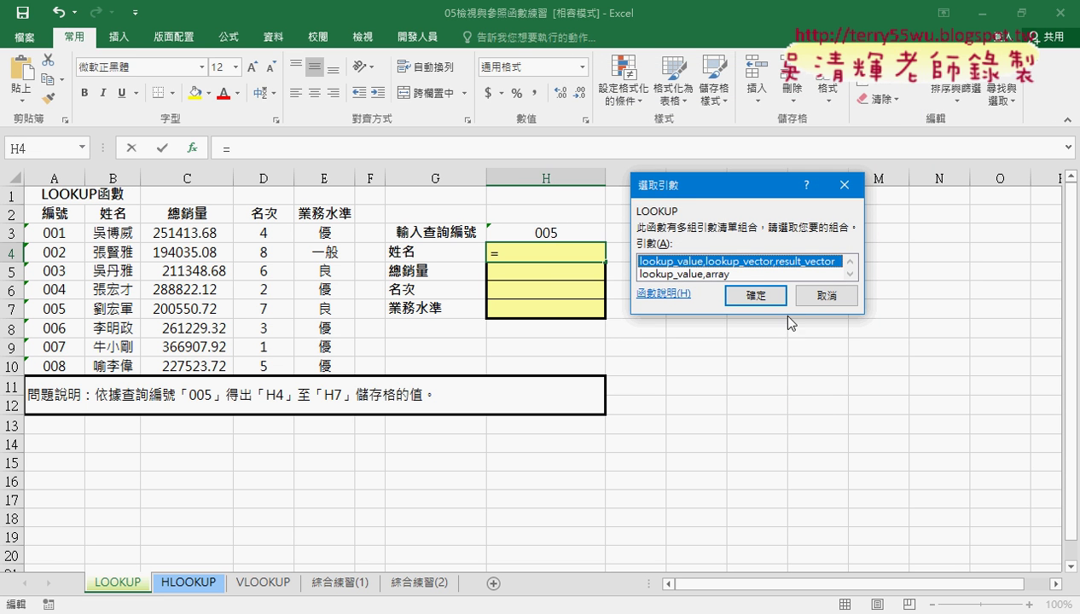
click(755, 296)
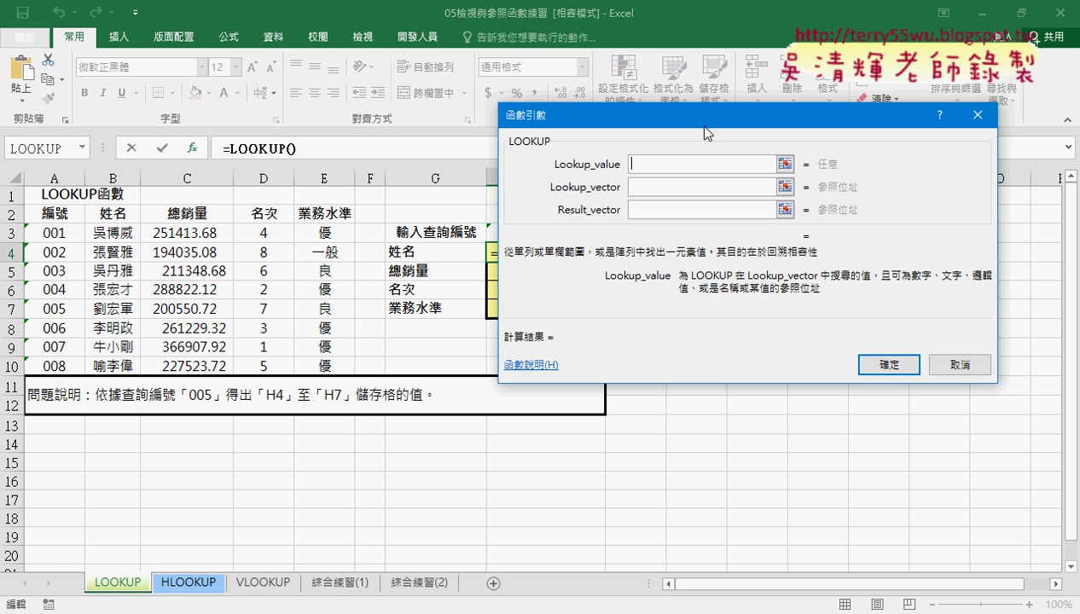
drag(701, 130, 800, 129)
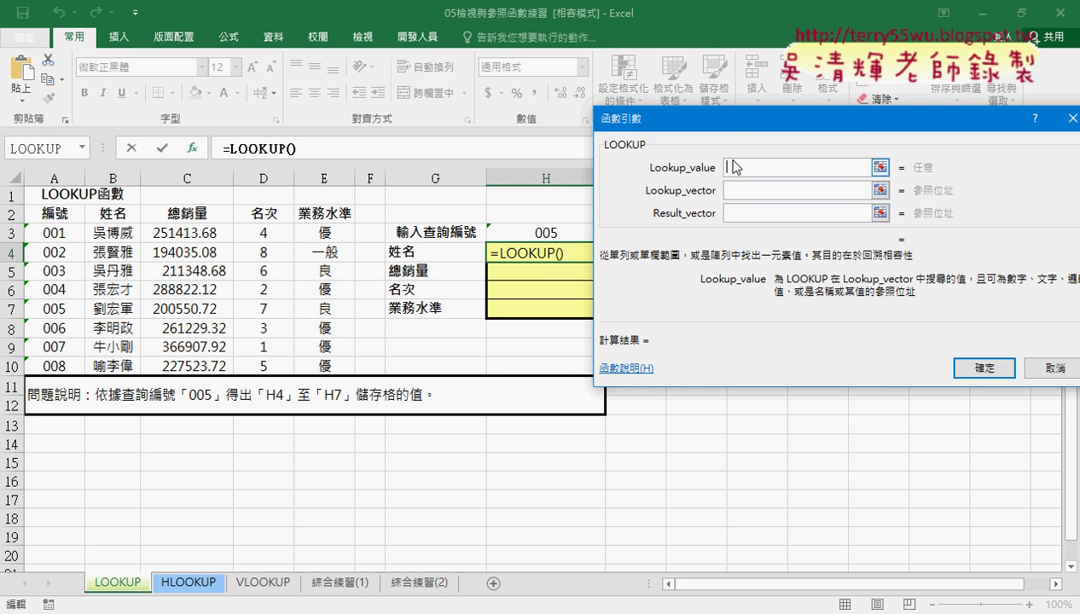
click(547, 233)
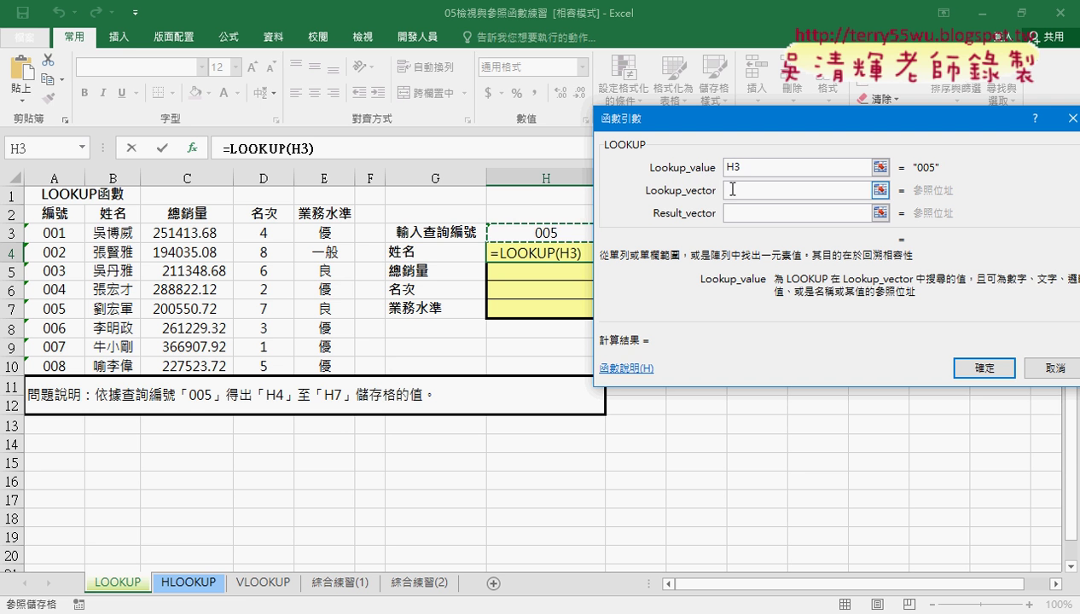
click(750, 192)
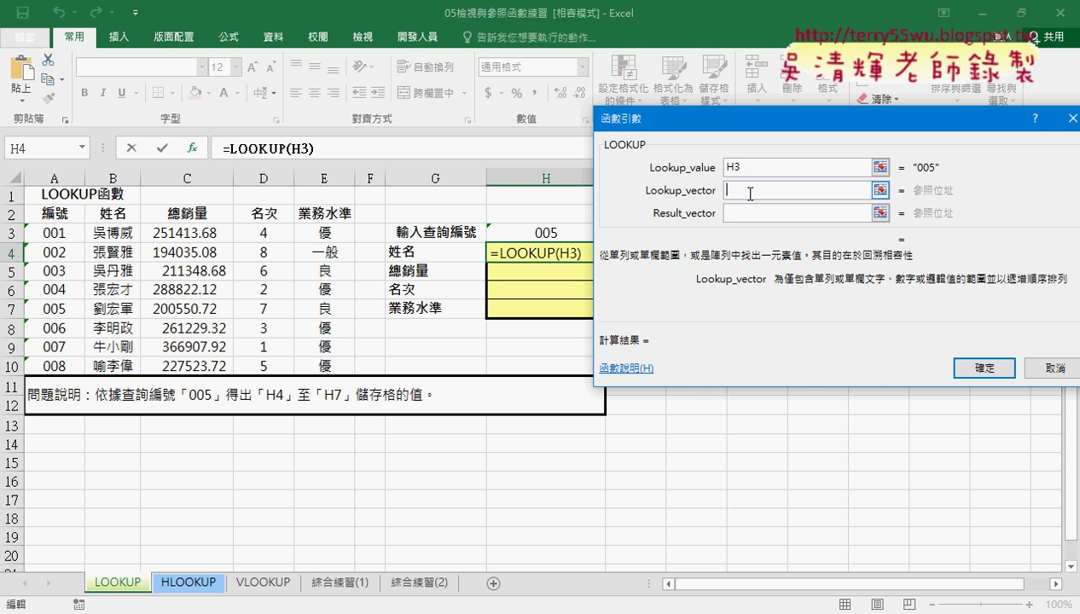
drag(54, 232, 55, 366)
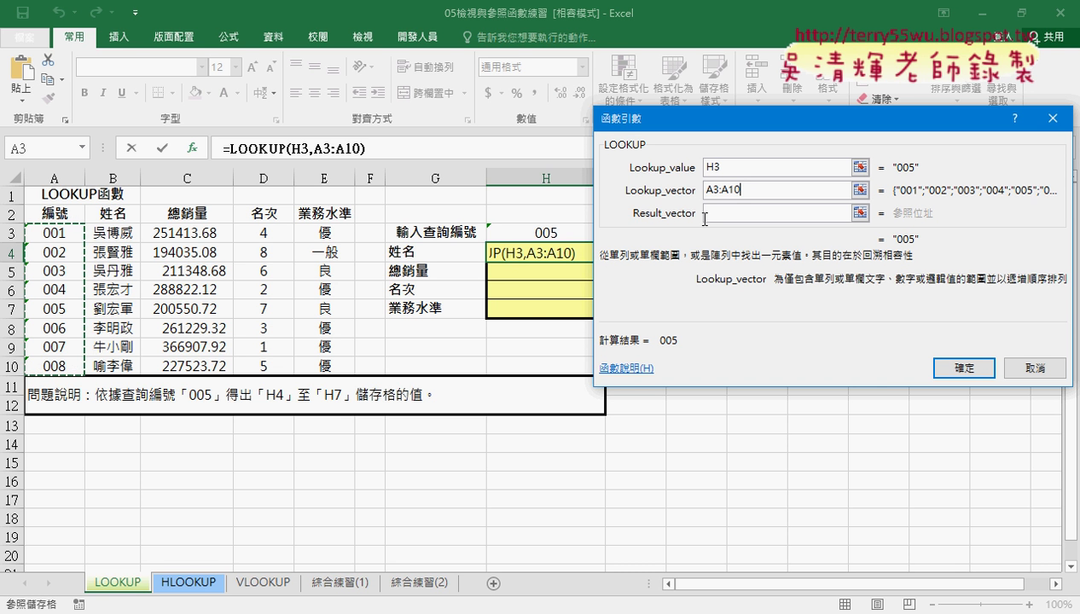
click(705, 216)
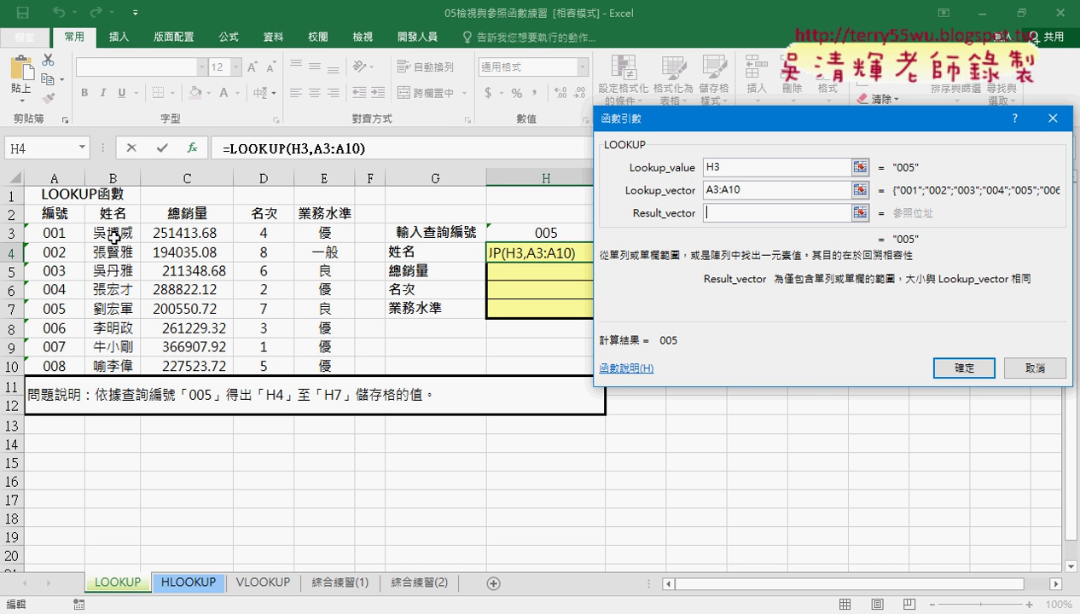
drag(113, 232, 120, 364)
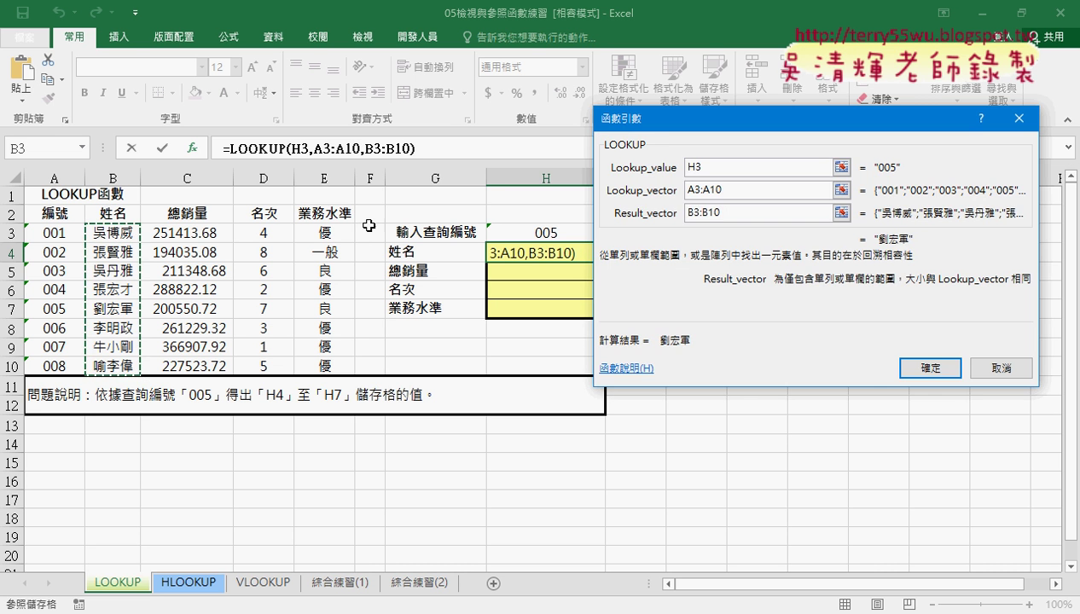
Annotate the ID column A3:A10 and link B7's matched name to the name label.
click(722, 192)
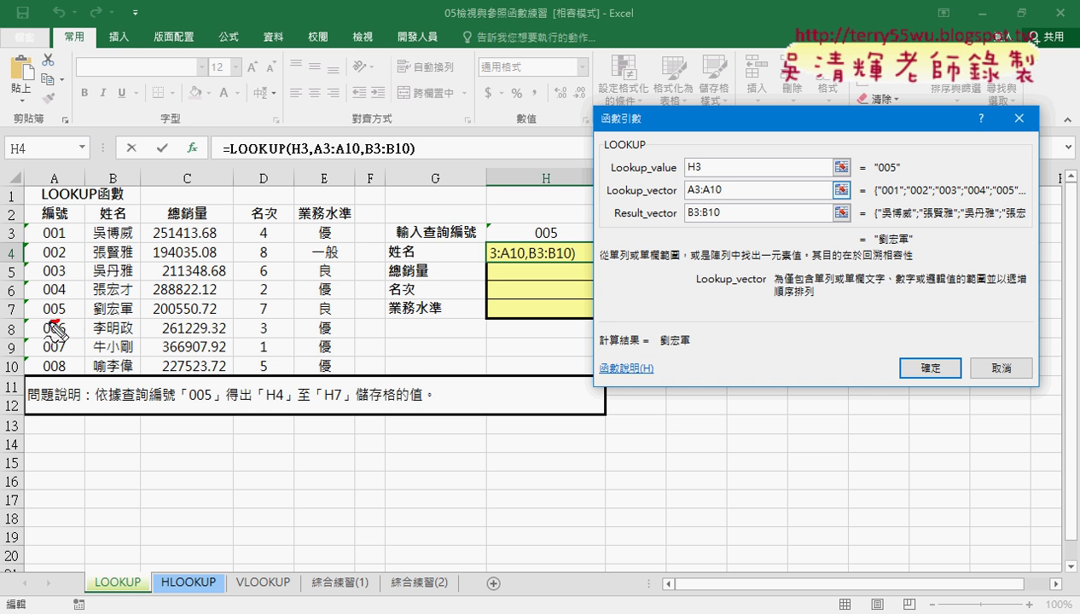
drag(53, 322, 75, 307)
drag(18, 223, 25, 369)
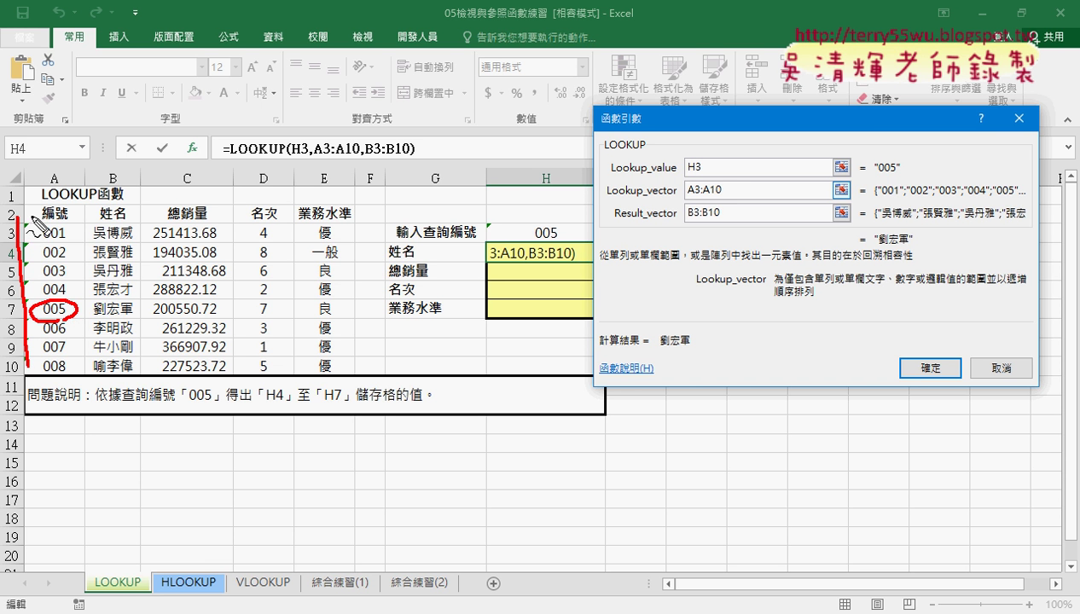
mouse_move(31, 219)
mouse_down()
mouse_move(82, 310)
mouse_move(47, 367)
mouse_move(25, 367)
mouse_up()
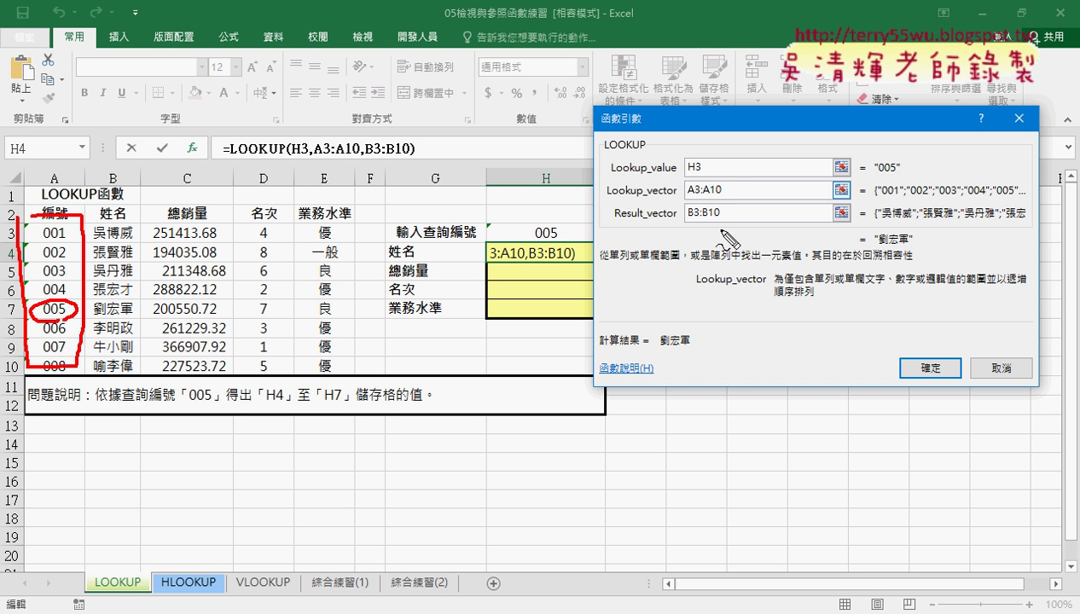
drag(723, 224, 682, 227)
mouse_move(84, 218)
mouse_down()
mouse_move(68, 367)
mouse_move(57, 381)
mouse_move(156, 252)
mouse_move(136, 374)
mouse_move(82, 375)
mouse_up()
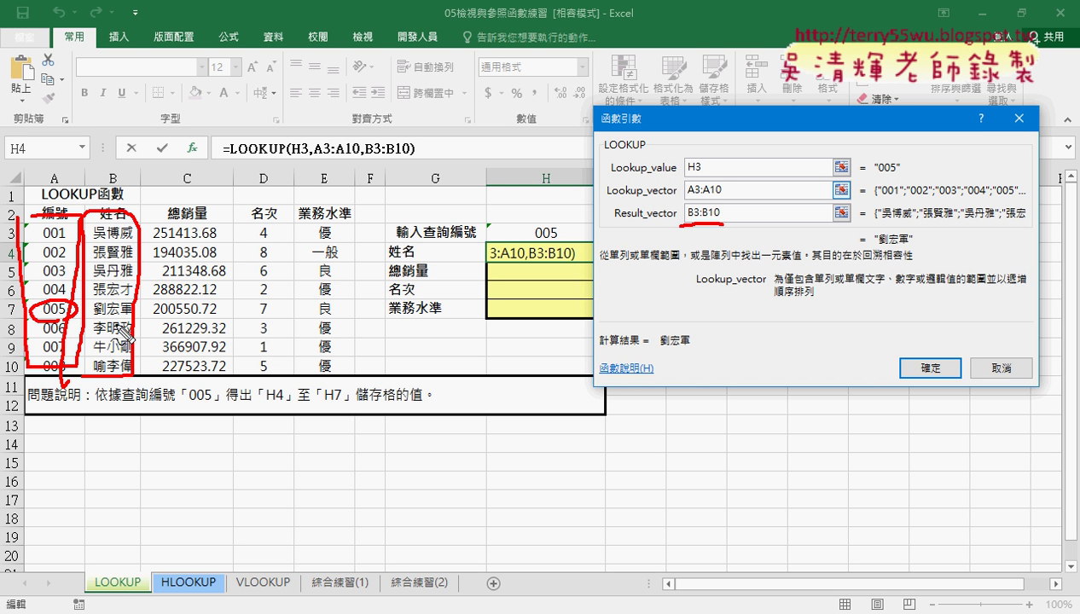
mouse_move(125, 333)
mouse_down()
mouse_move(98, 297)
mouse_move(127, 334)
mouse_move(145, 256)
mouse_move(476, 254)
mouse_move(465, 263)
mouse_up()
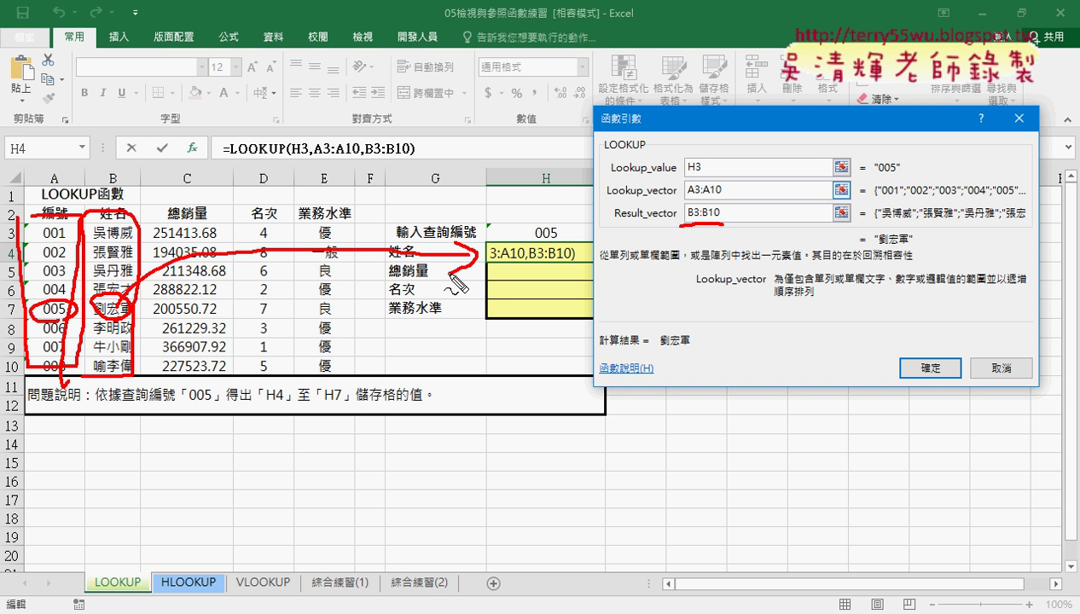
key(Escape)
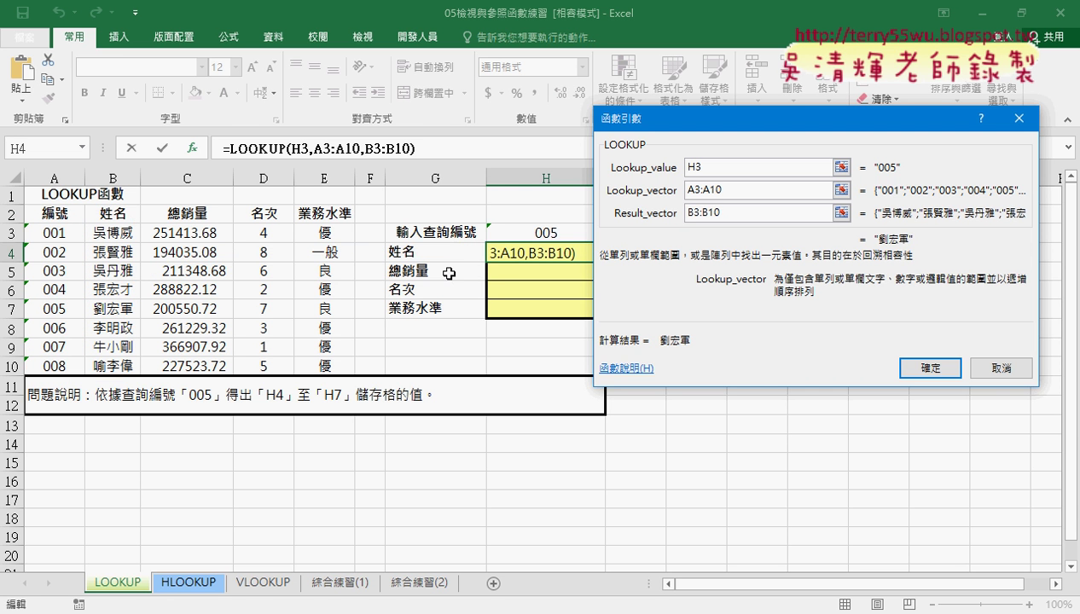
click(930, 367)
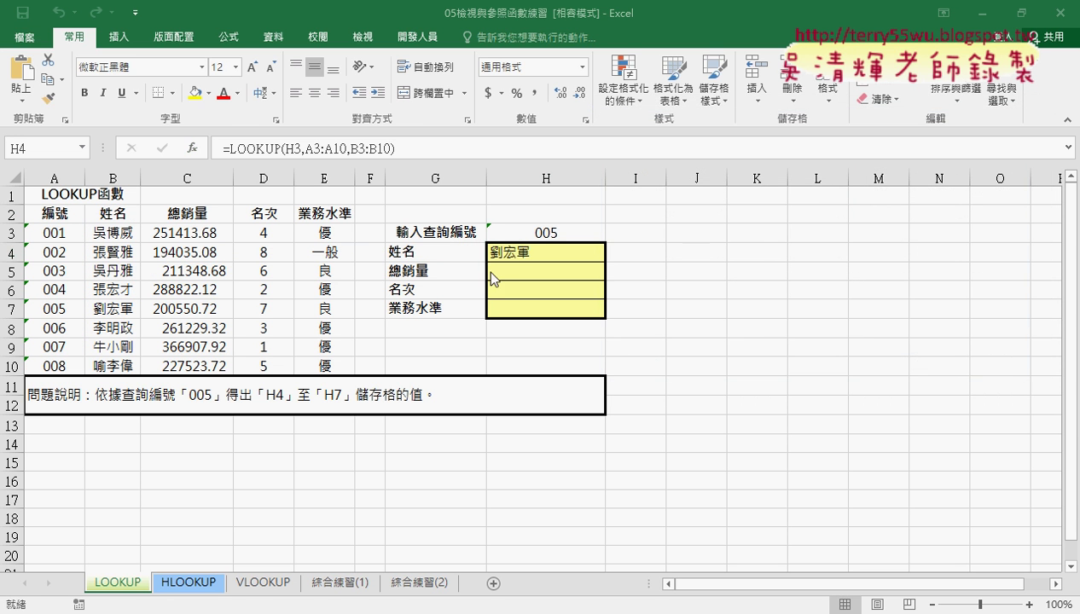
click(537, 257)
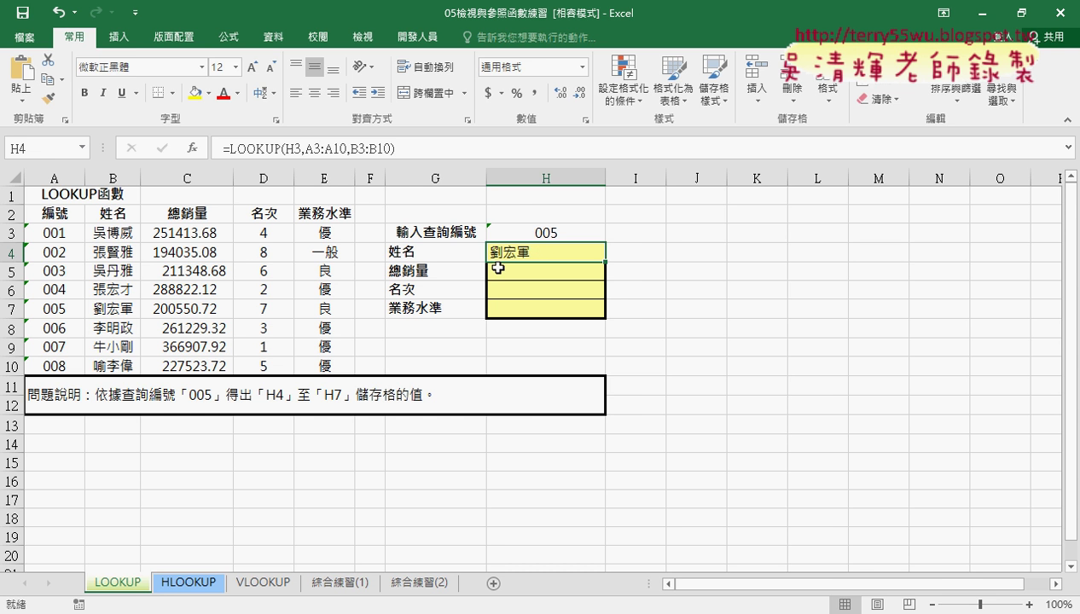
click(256, 148)
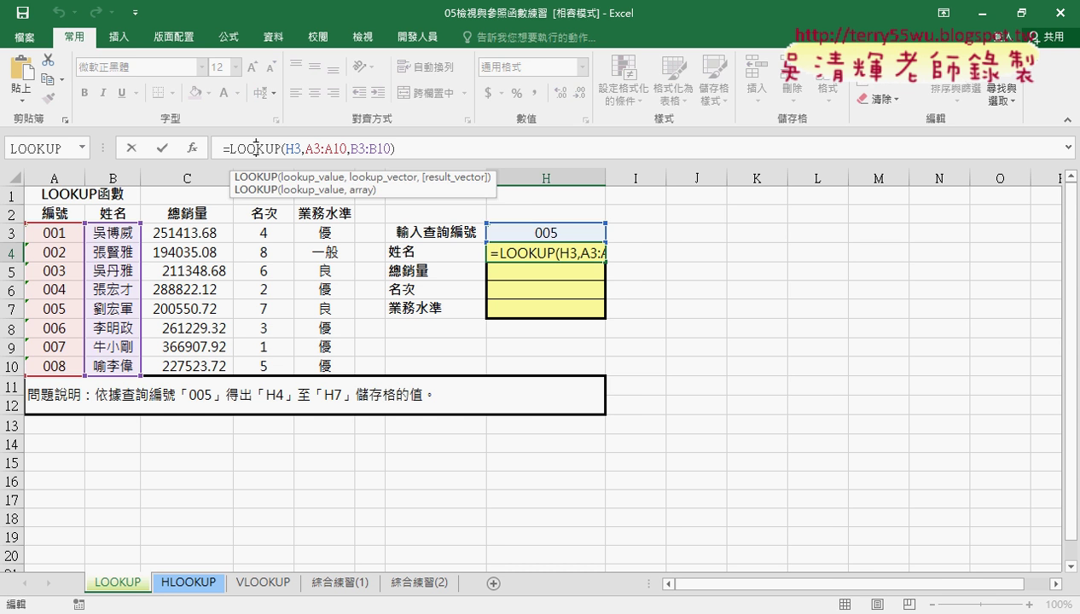
click(191, 147)
click(824, 299)
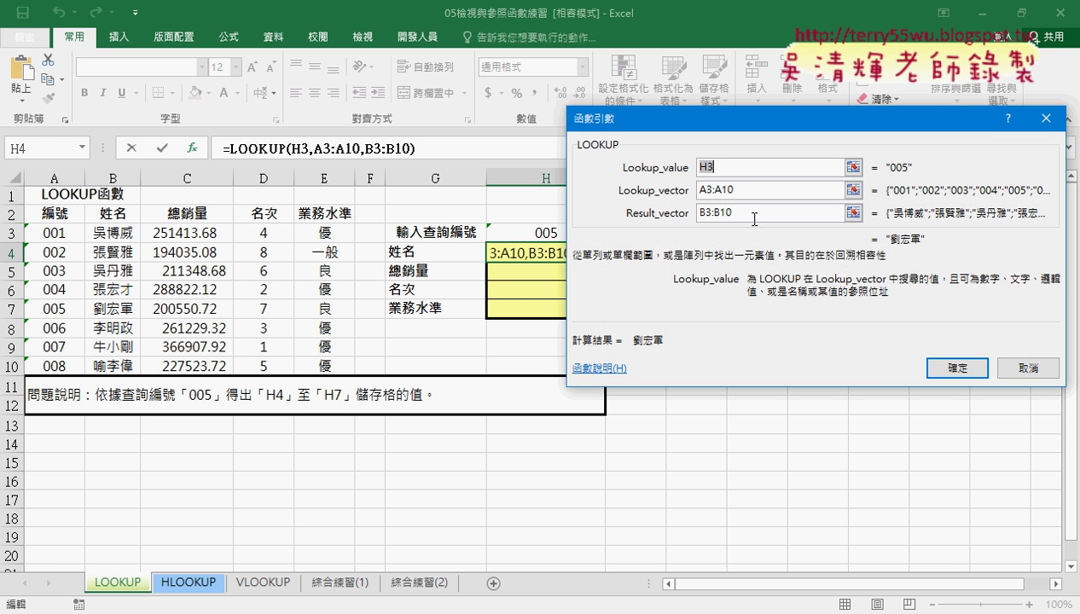
click(731, 210)
click(956, 367)
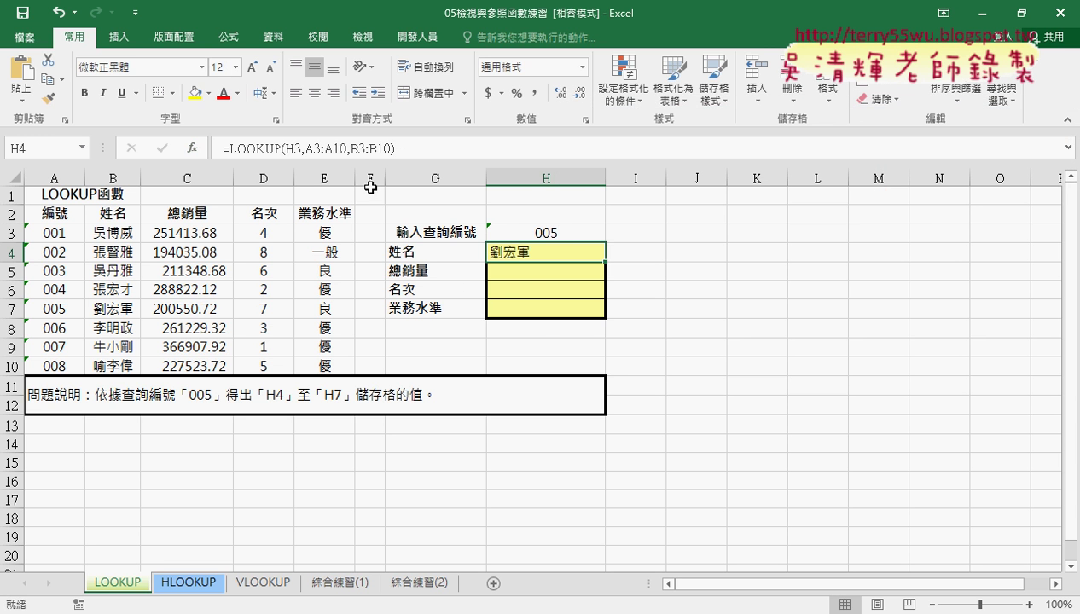
drag(401, 149, 220, 149)
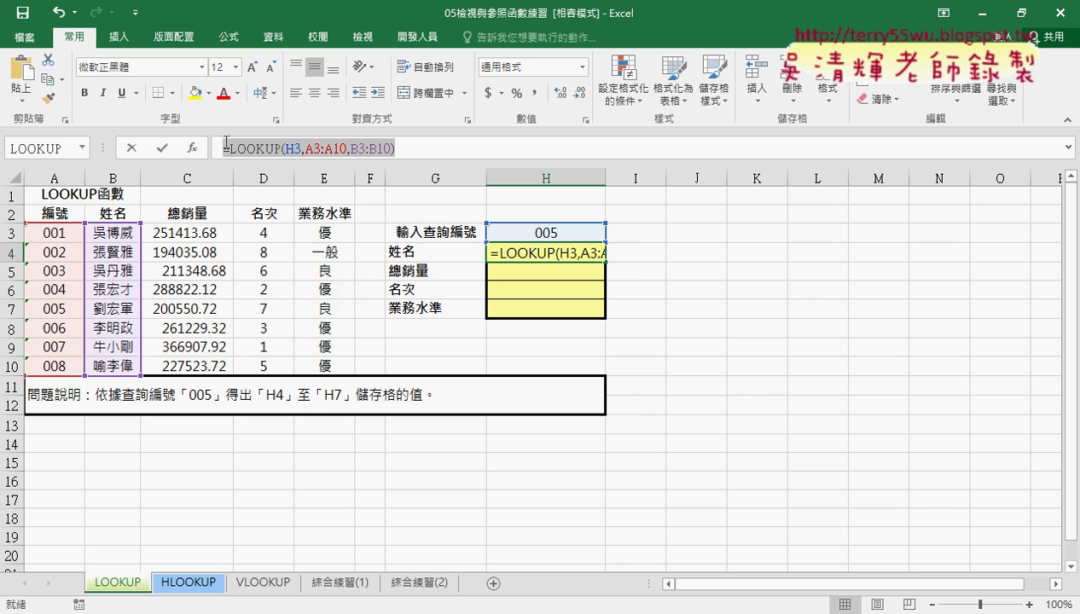
right_click(274, 149)
click(304, 183)
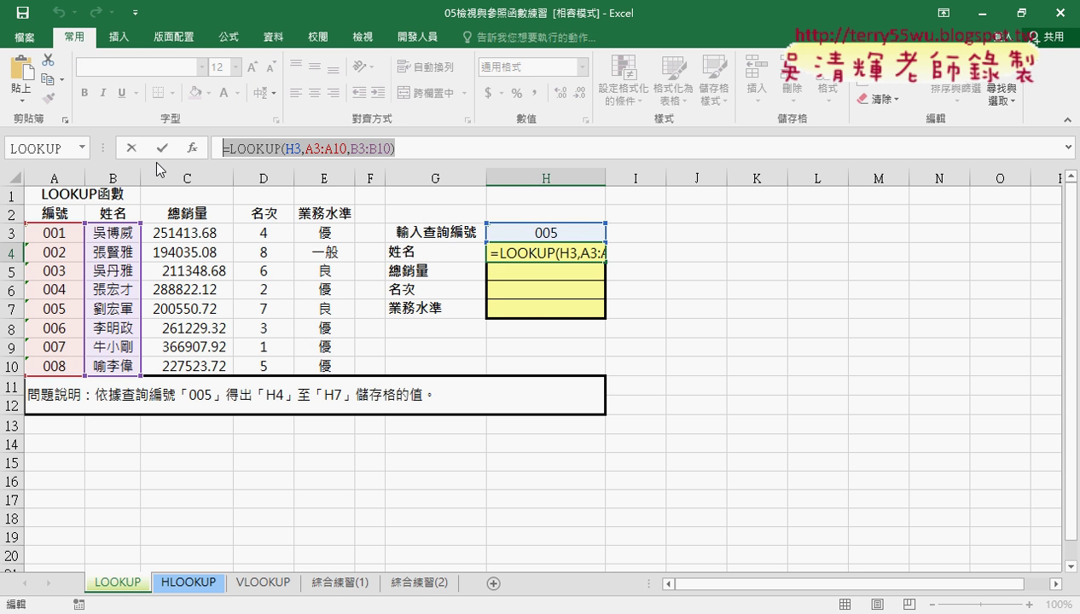
click(132, 146)
click(497, 271)
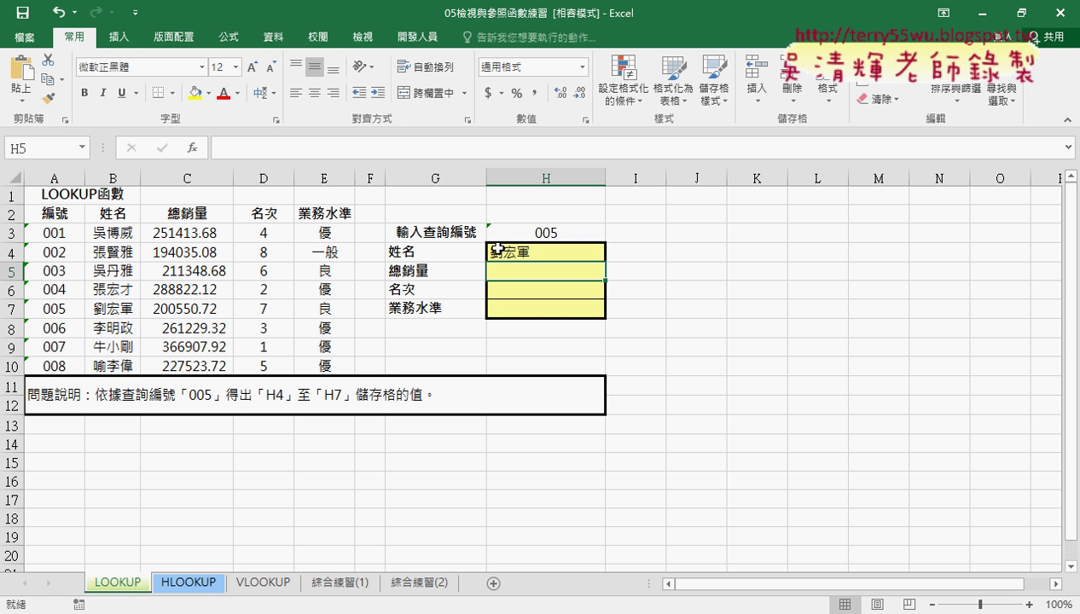
Paste the LOOKUP formula into H5 with the result range changed to sales C3:C10.
right_click(267, 154)
click(303, 224)
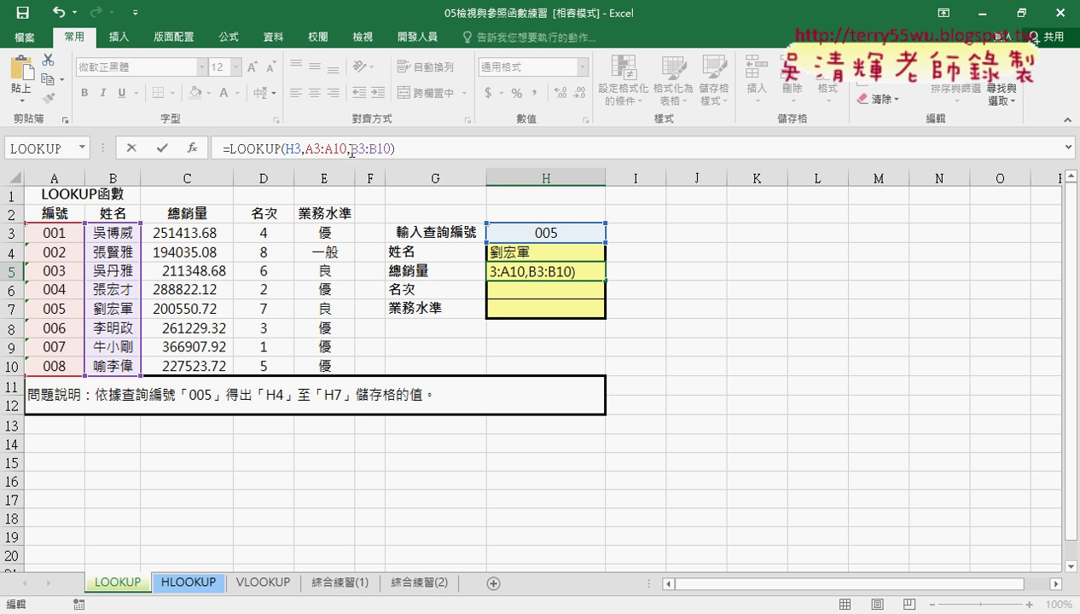
drag(351, 151, 386, 153)
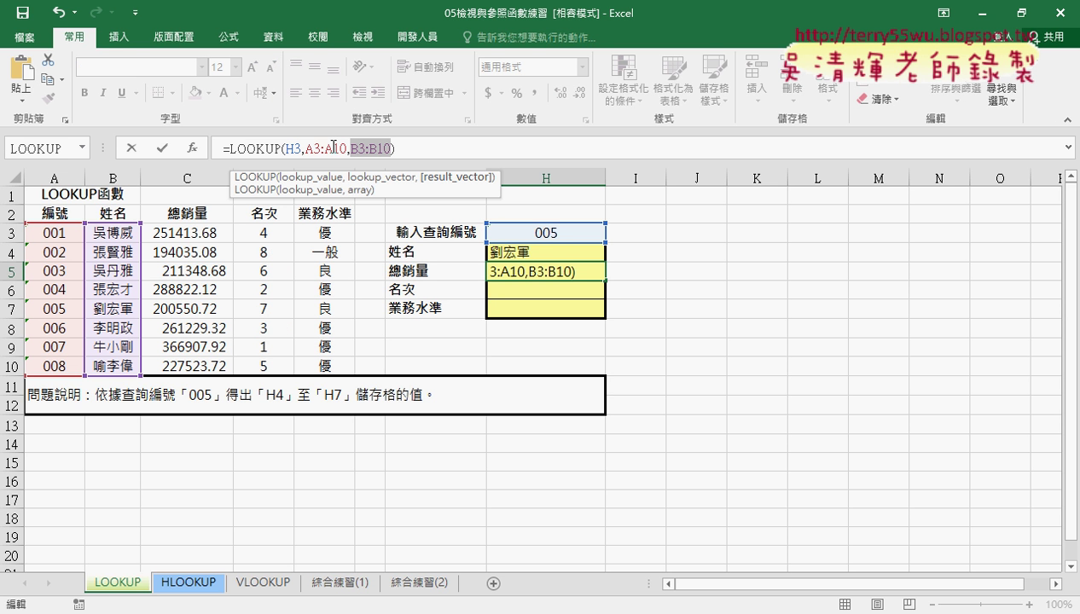
drag(188, 232, 189, 366)
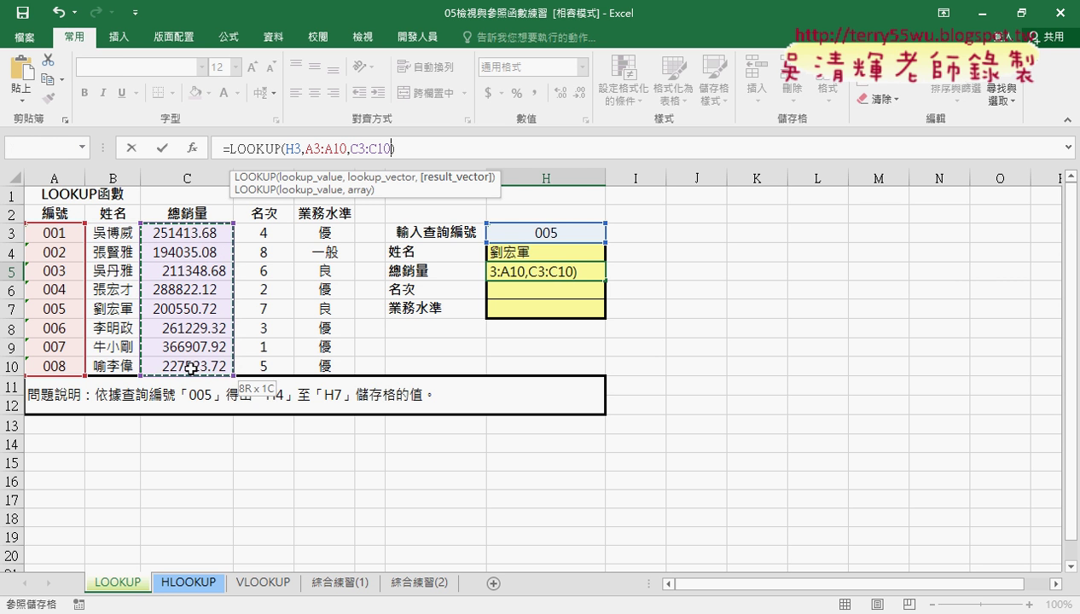
click(162, 144)
Paste the LOOKUP formula into H6 with the result range changed to rank D3:D10.
click(553, 291)
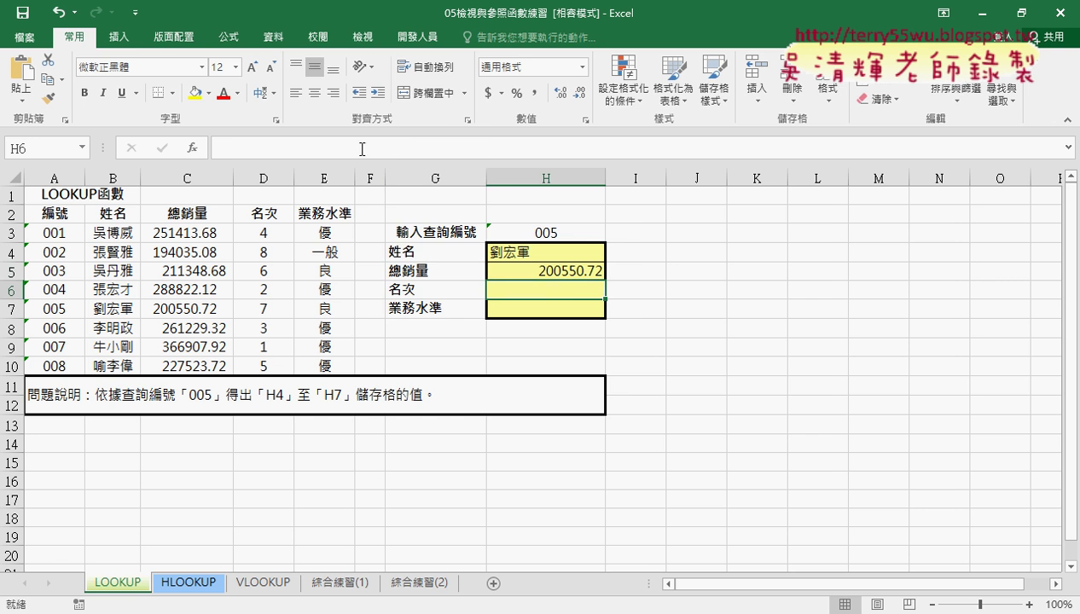
click(338, 145)
right_click(337, 146)
click(376, 218)
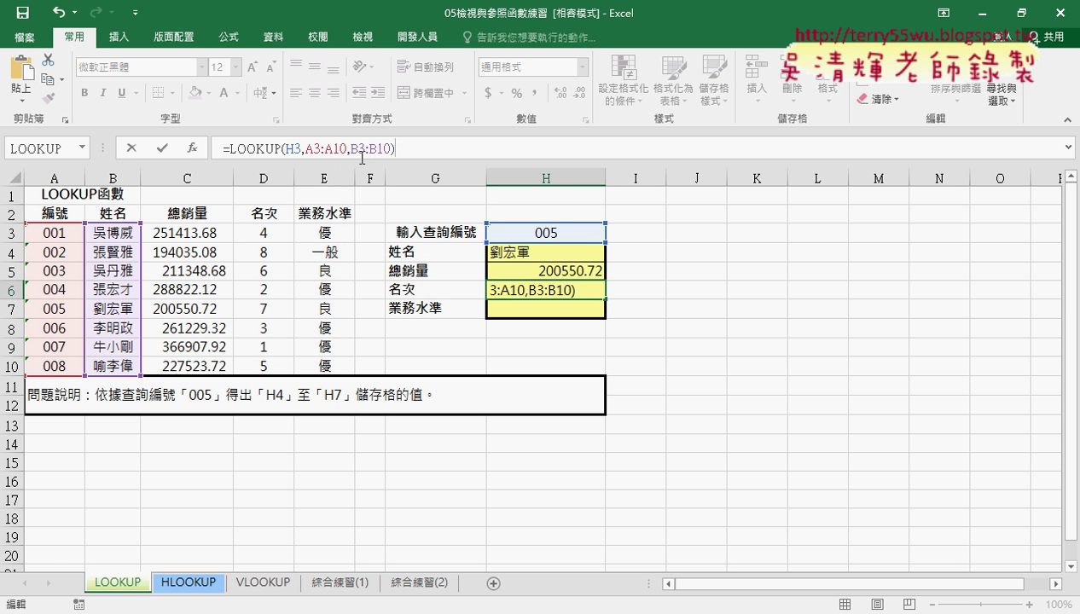
drag(351, 149, 391, 149)
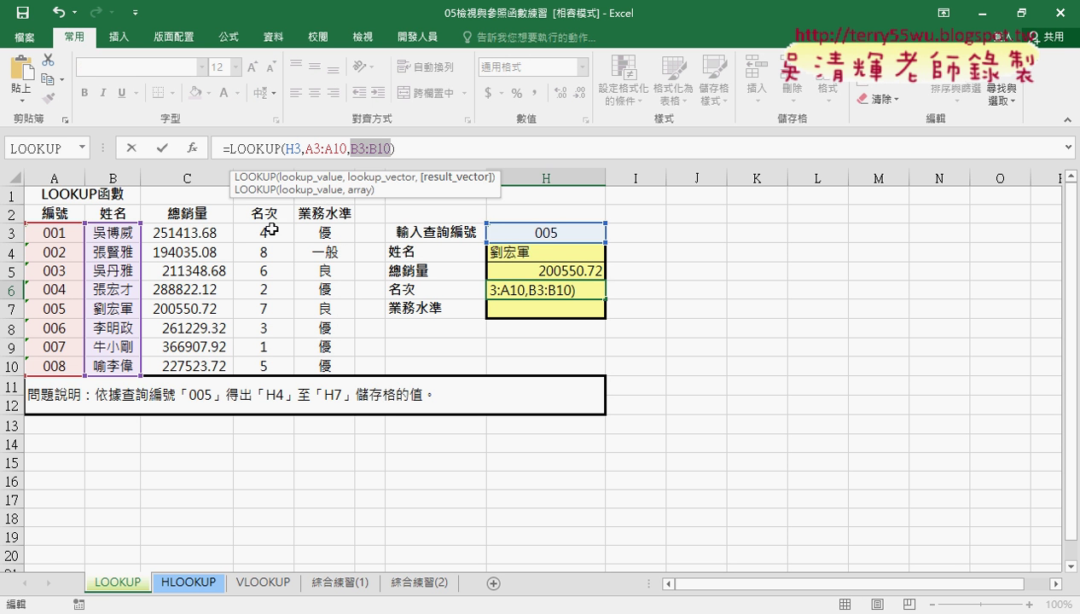
drag(265, 232, 274, 363)
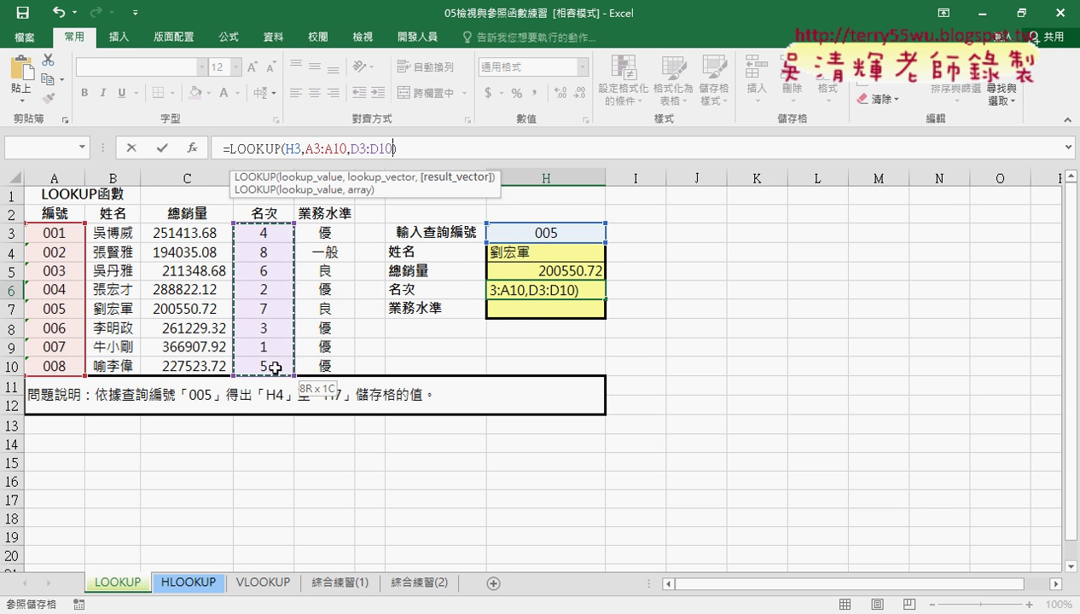
click(161, 148)
Give H7 the LOOKUP formula over level E3:E10, then centre H4:H7.
click(546, 302)
click(330, 145)
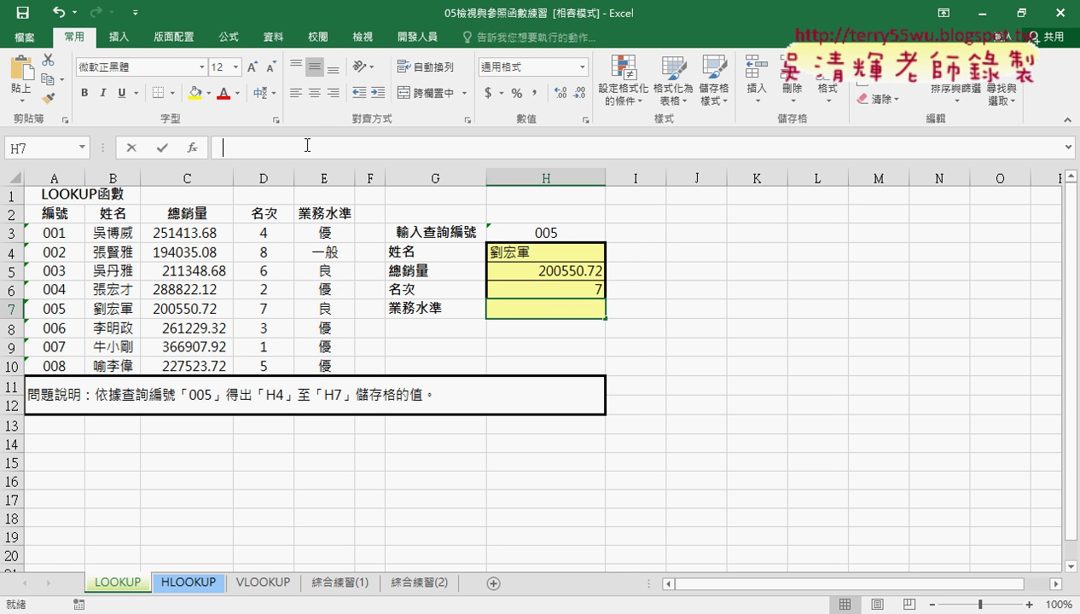
right_click(309, 147)
click(342, 219)
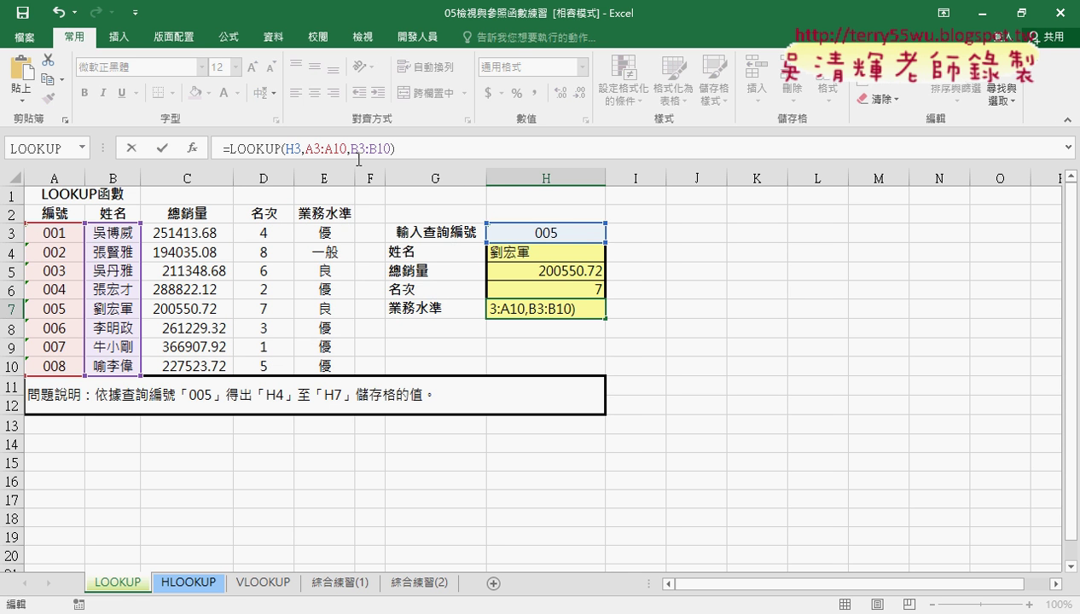
drag(351, 149, 391, 149)
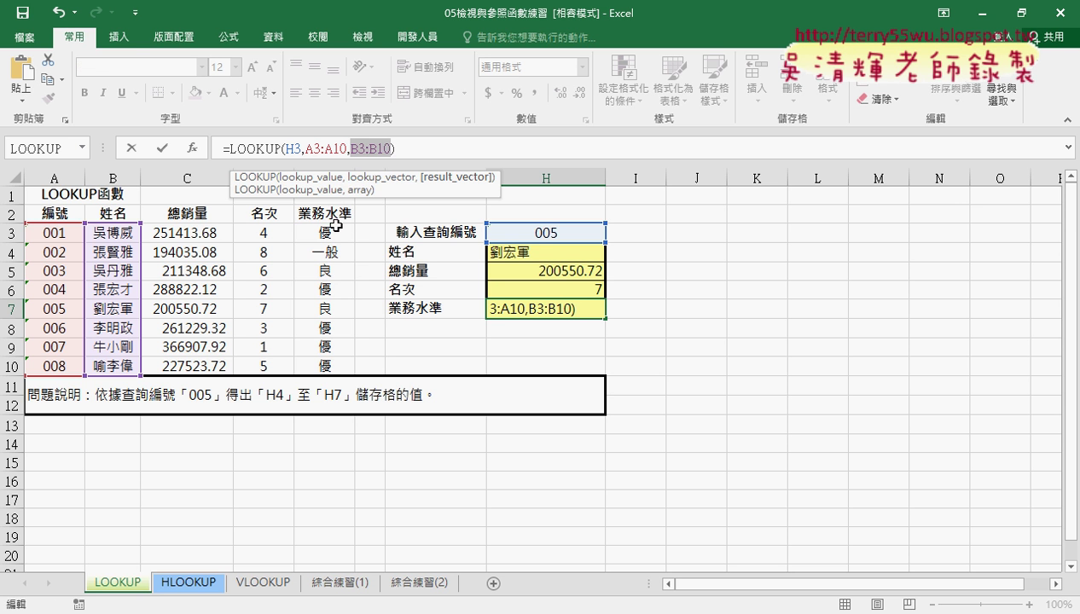
drag(325, 232, 340, 367)
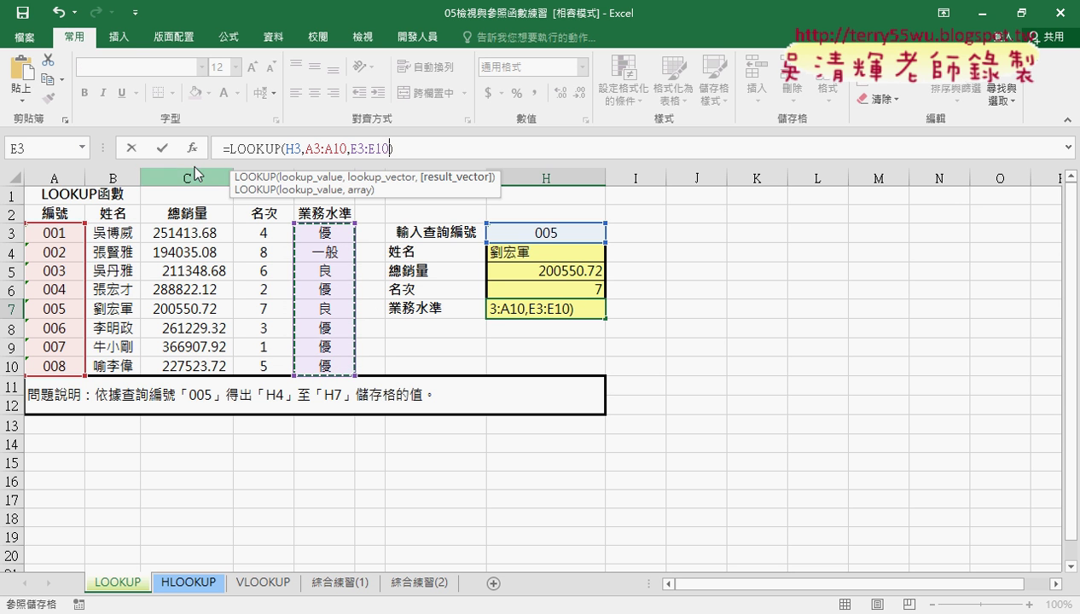
click(160, 145)
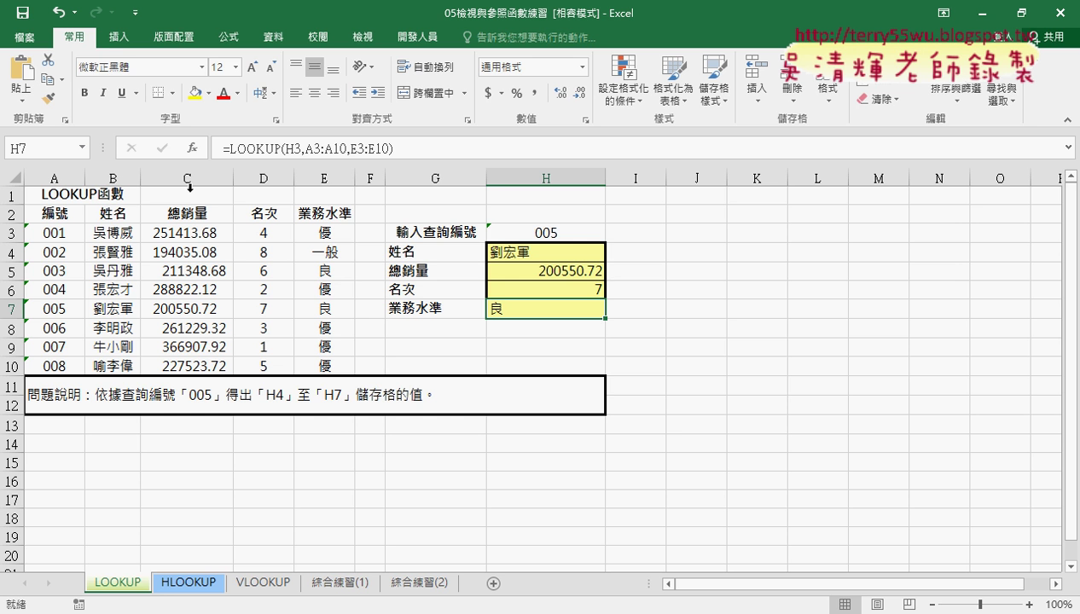
drag(540, 253, 552, 307)
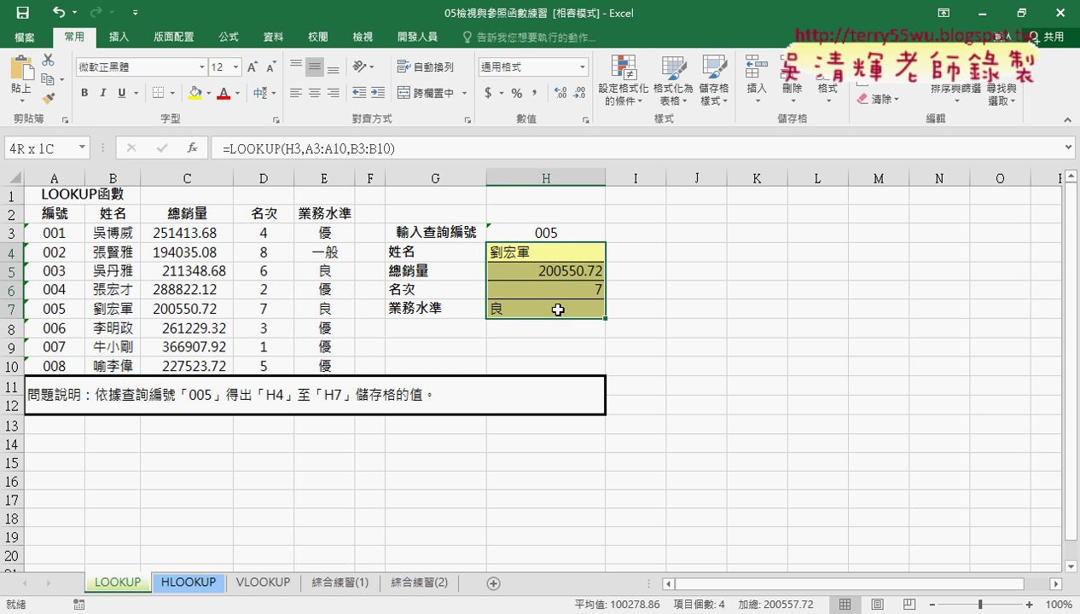
click(314, 93)
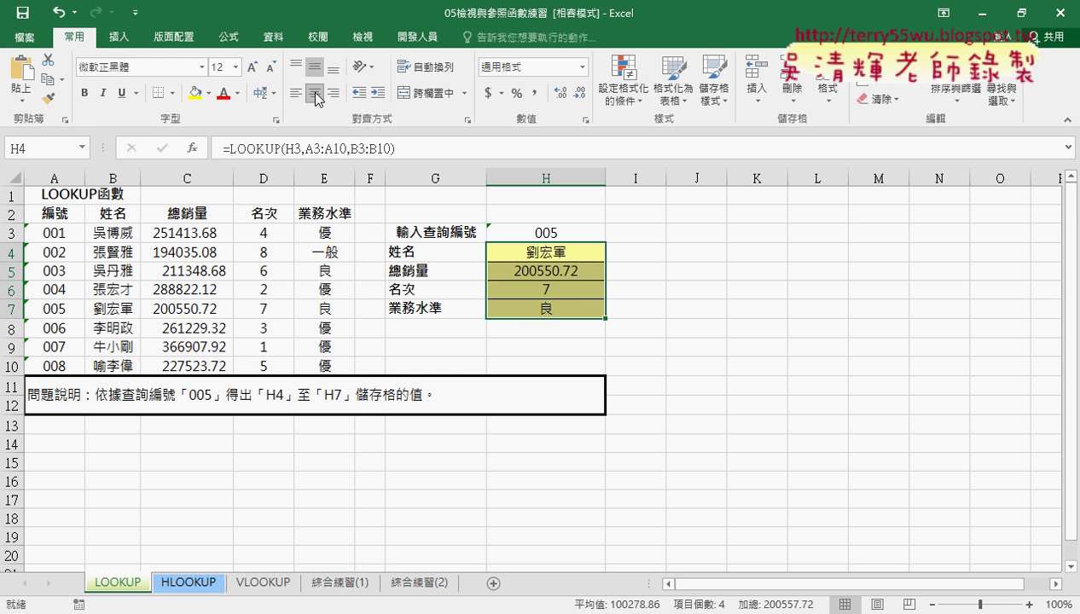
double_click(560, 230)
drag(560, 230, 551, 231)
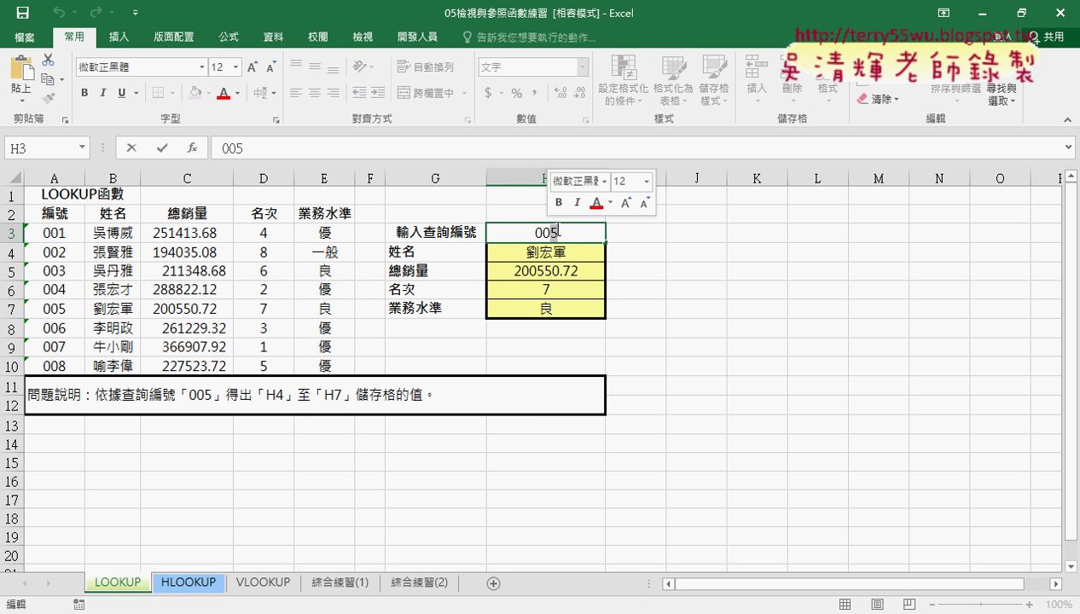
text(4)
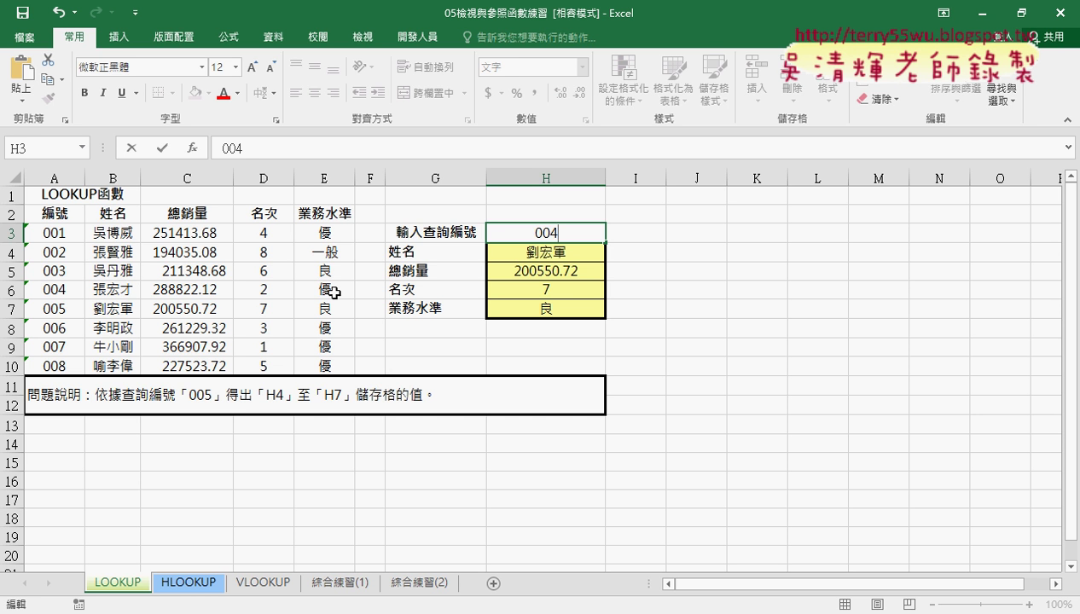
key(Return)
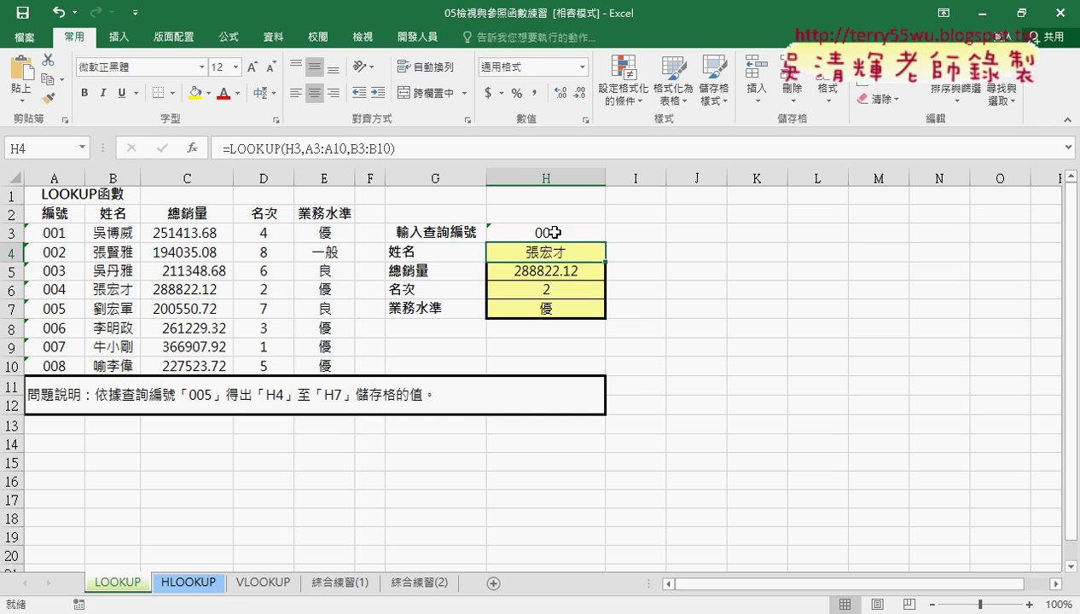
click(549, 230)
double_click(569, 232)
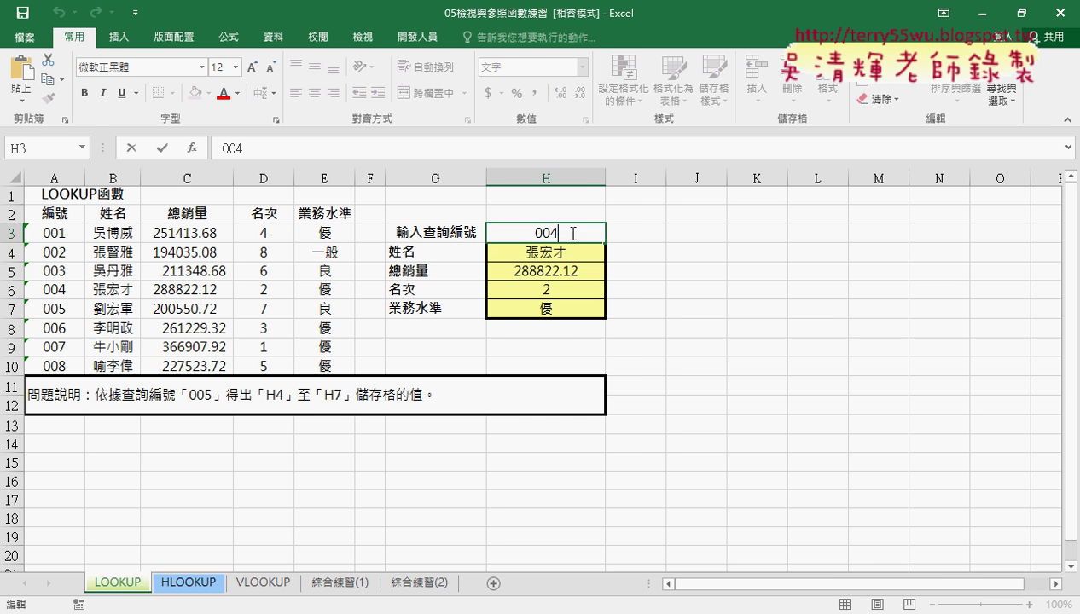
drag(569, 232, 543, 233)
text(3)
key(Return)
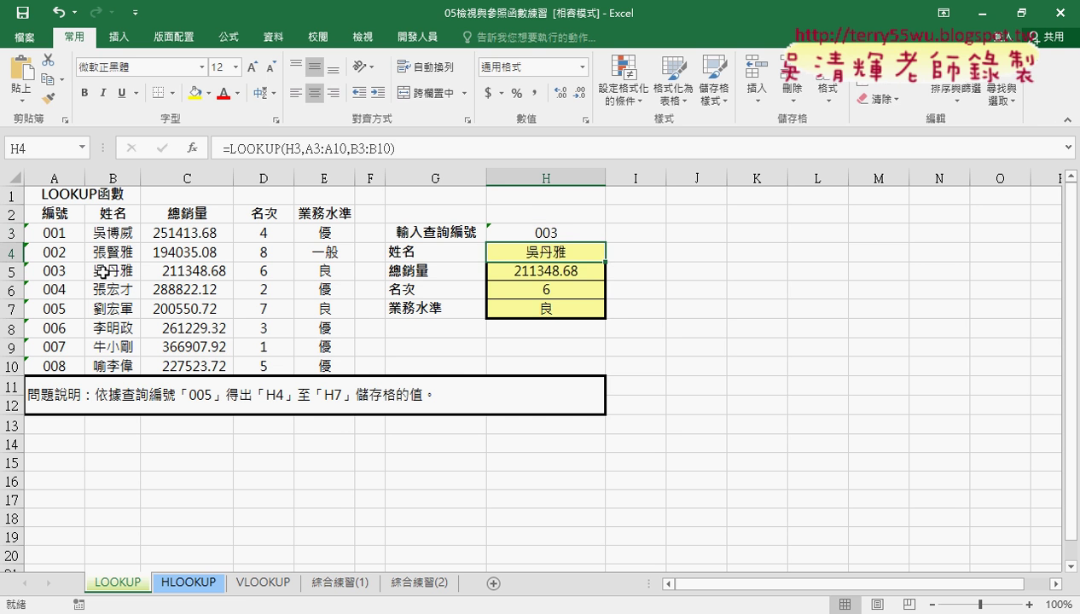
drag(552, 250, 546, 309)
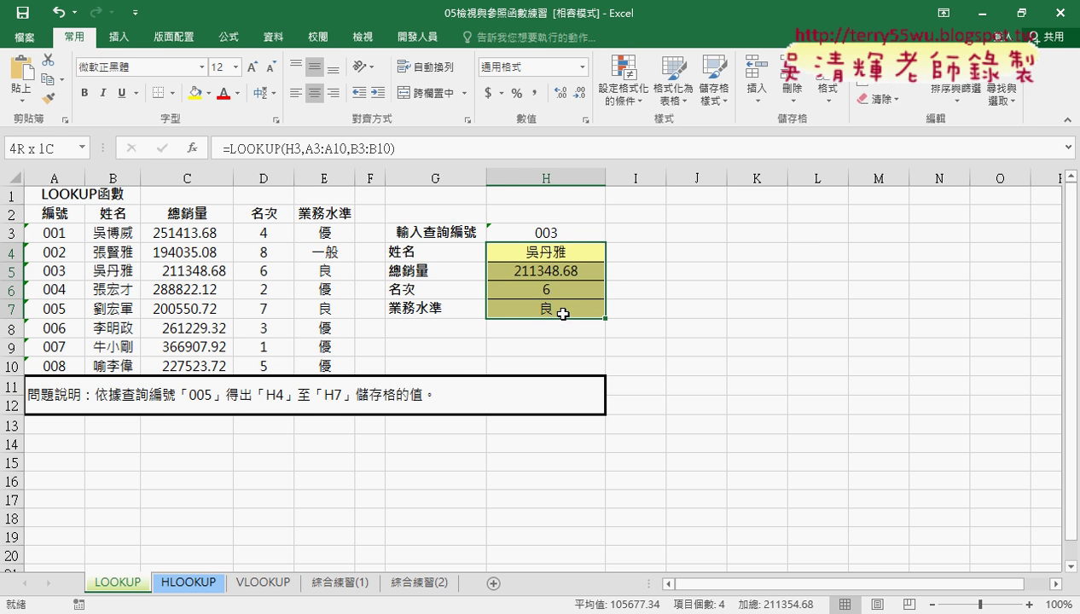
click(571, 234)
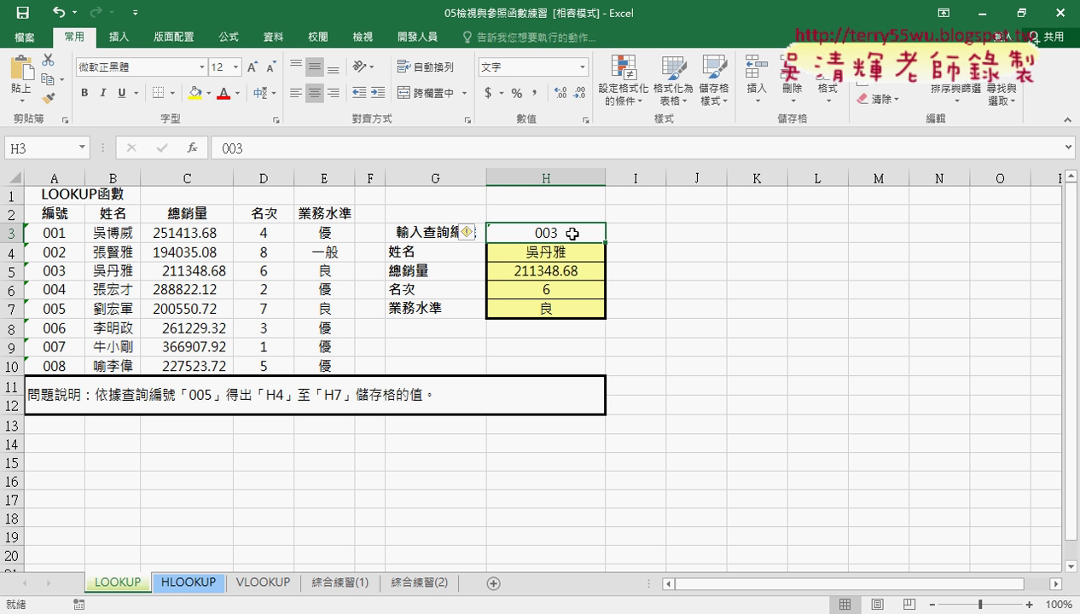
click(657, 235)
click(542, 234)
double_click(553, 232)
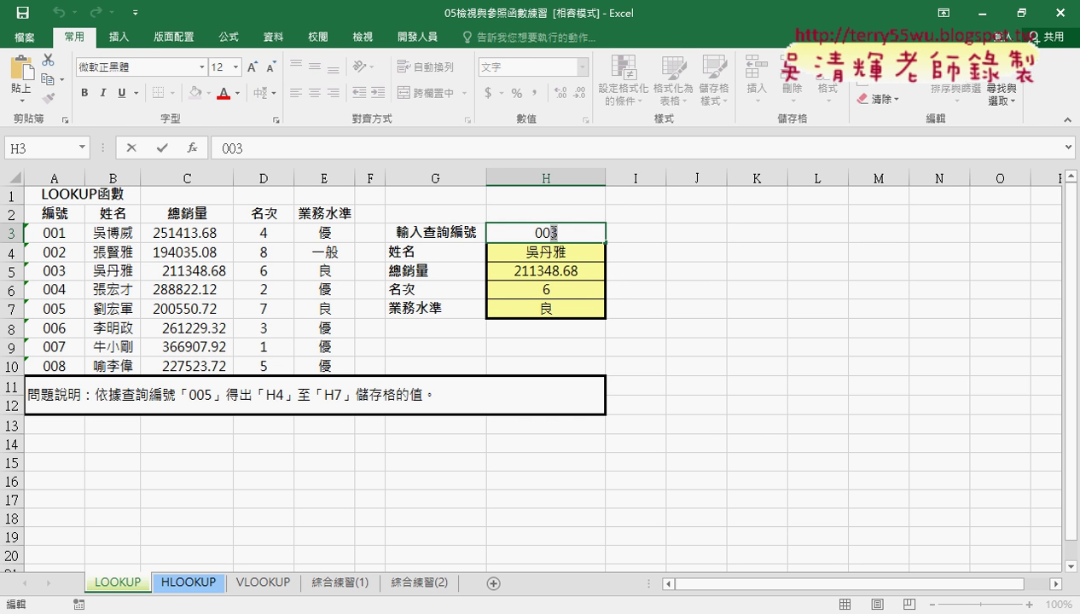
text(2)
key(Return)
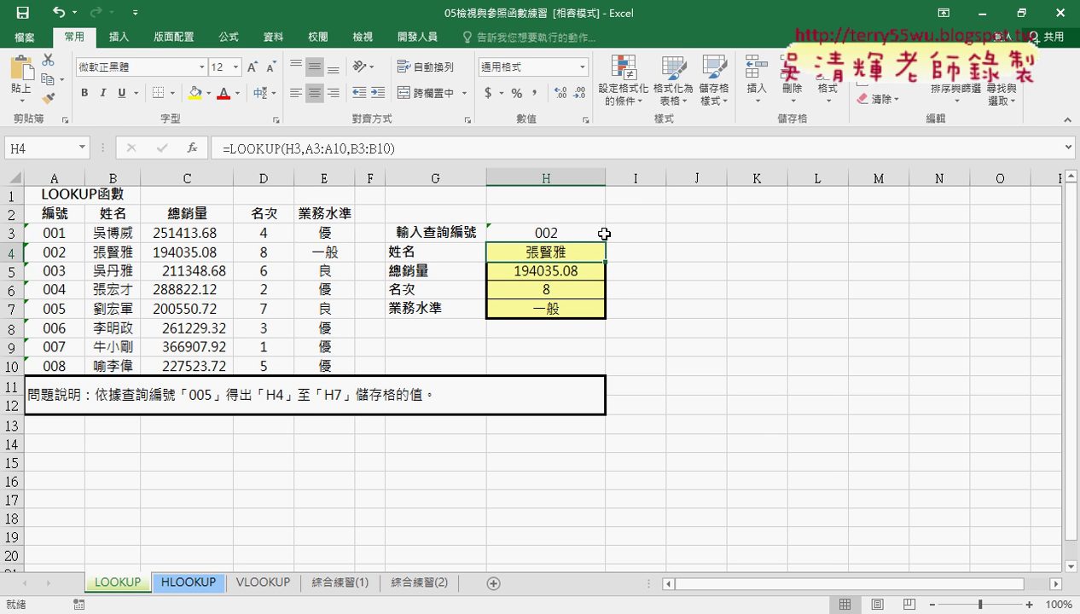
click(589, 233)
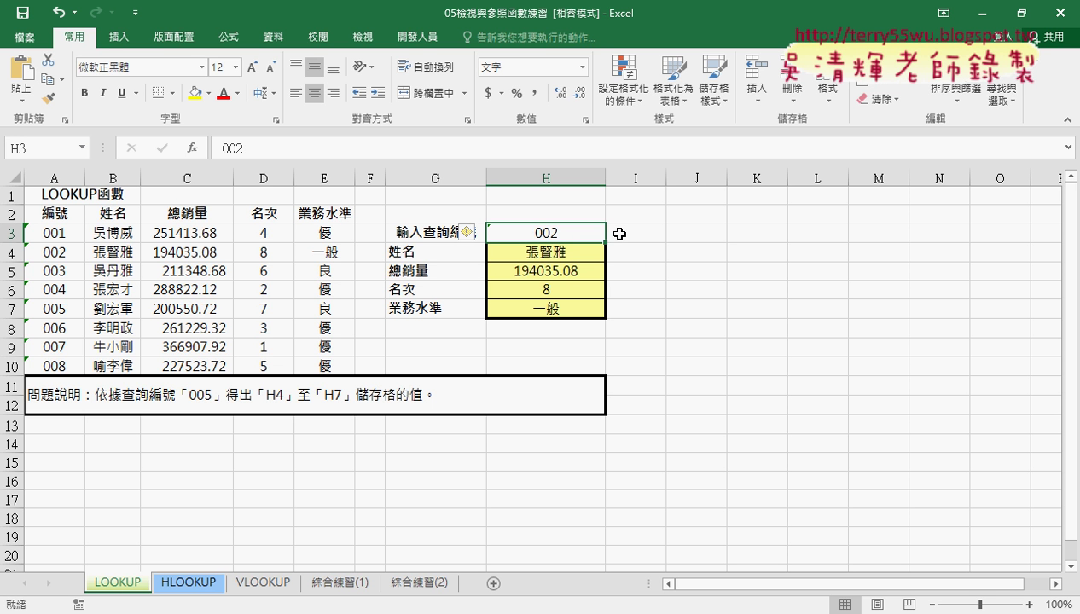
key(Delete)
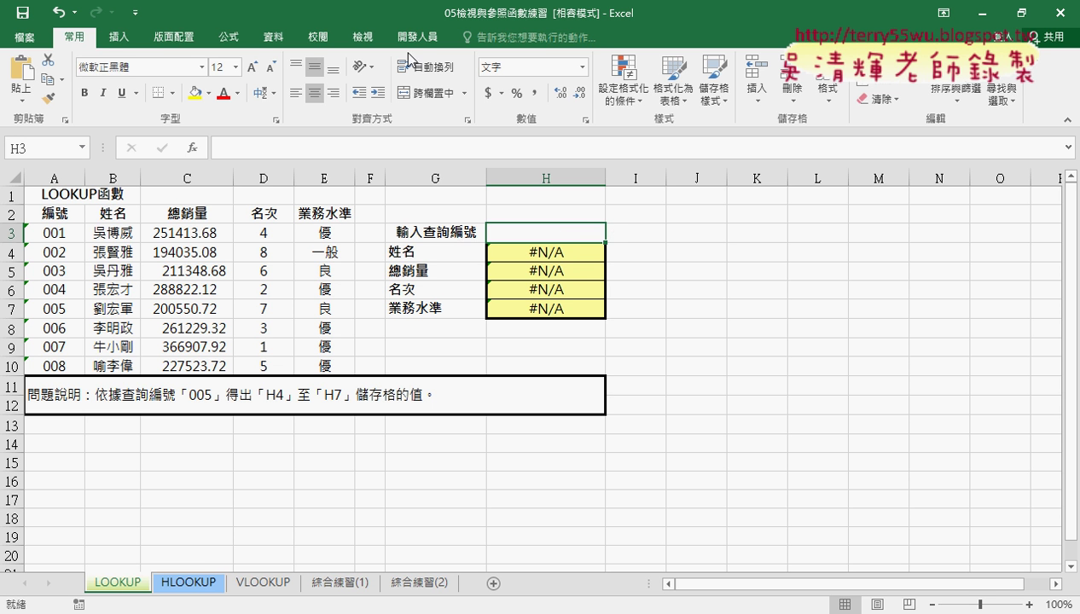
Open Data Validation from the Data tab and close it unchanged.
click(273, 36)
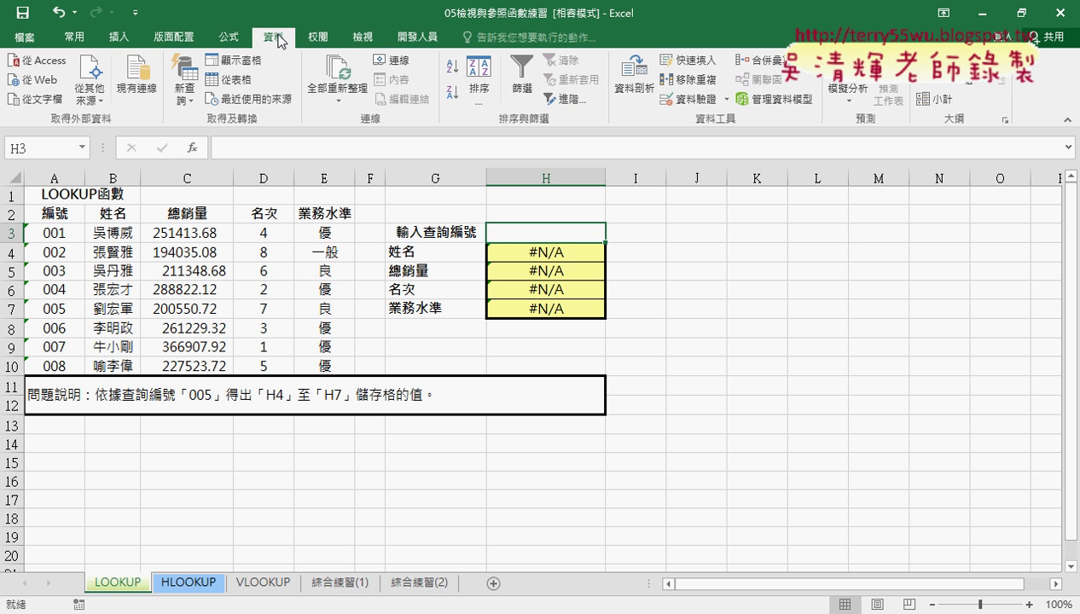
click(690, 101)
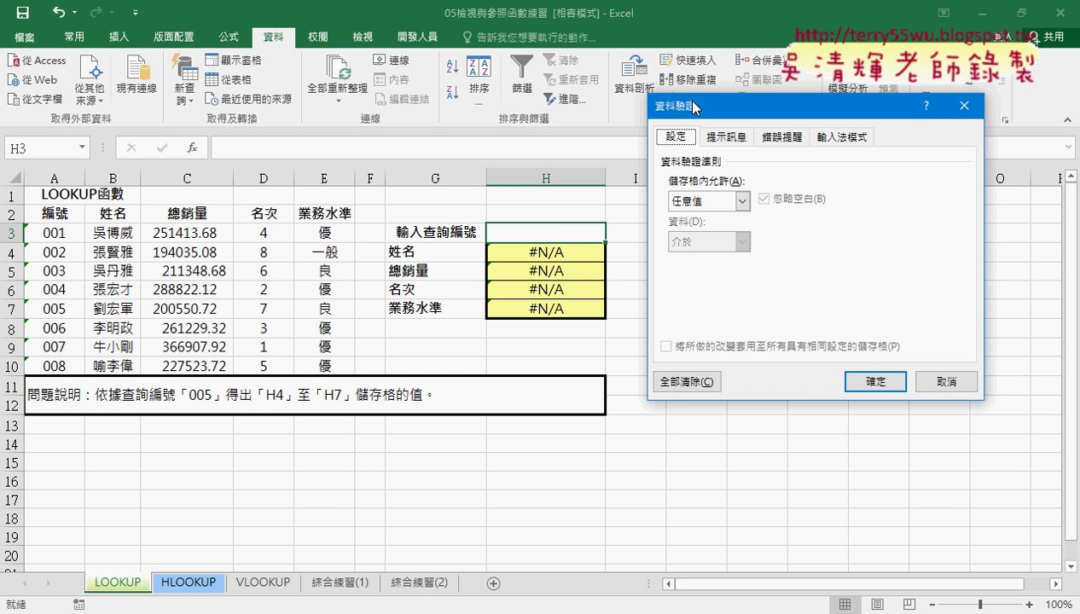
click(947, 382)
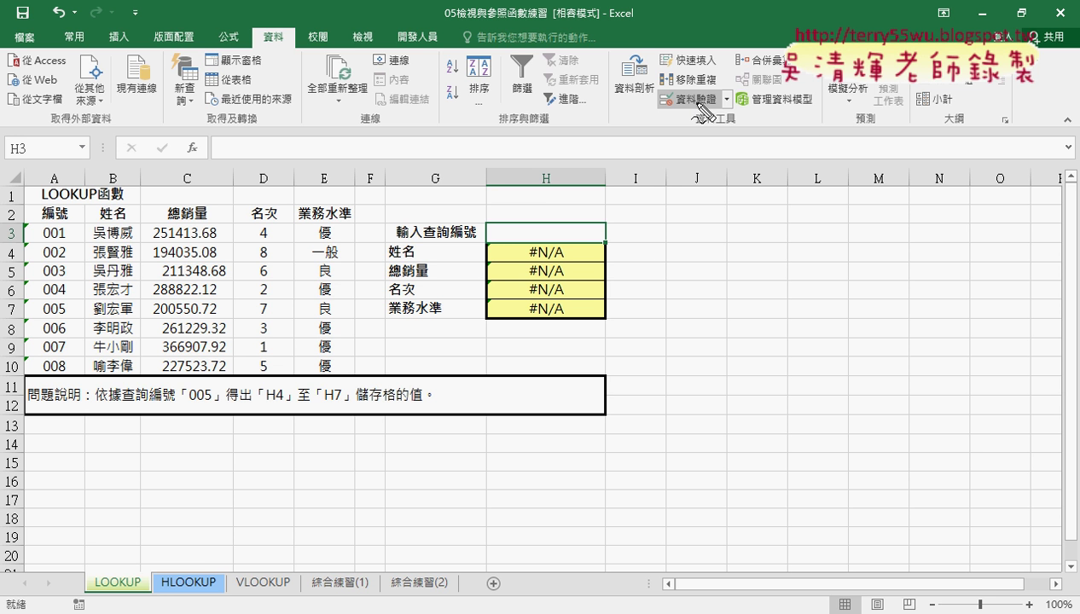
Ink-link H3 to Data Validation, clear the ink, and reopen the Allow type list.
mouse_move(482, 217)
mouse_down()
mouse_move(607, 227)
mouse_move(493, 242)
mouse_up()
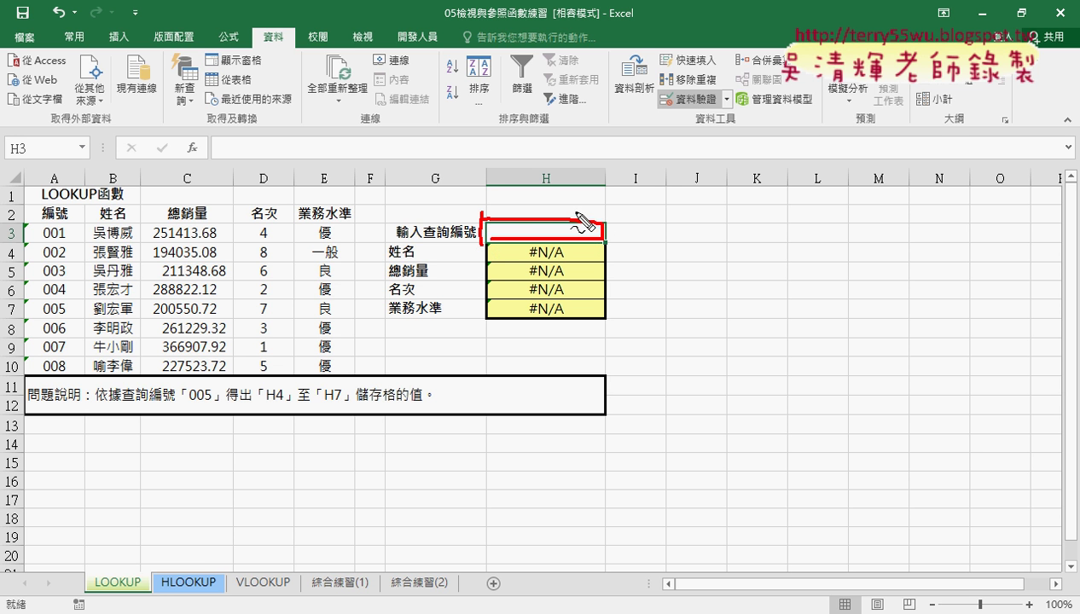
drag(727, 118, 738, 109)
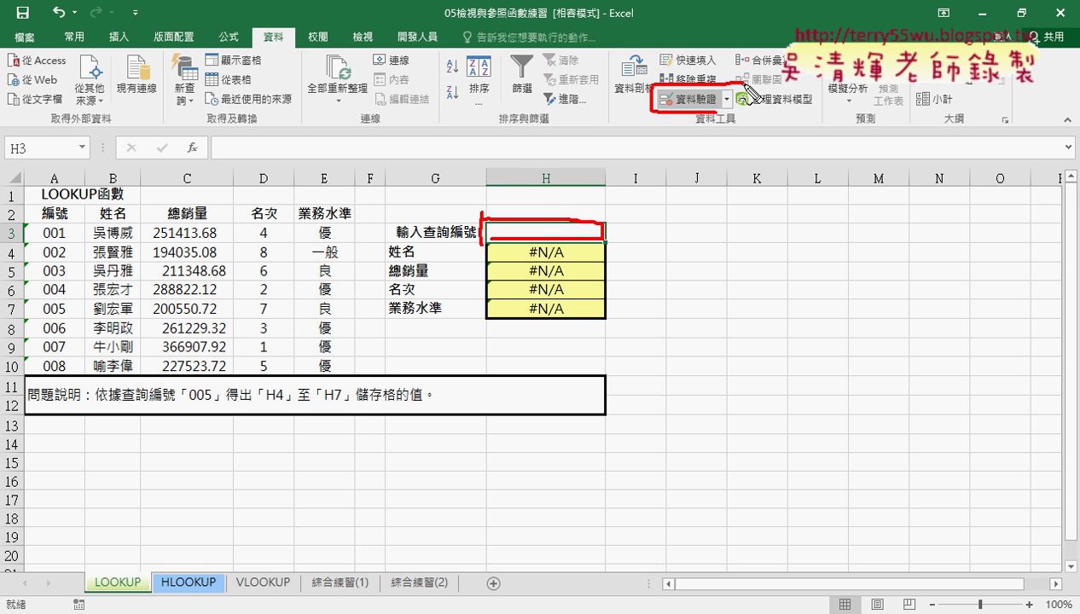
drag(308, 48, 285, 28)
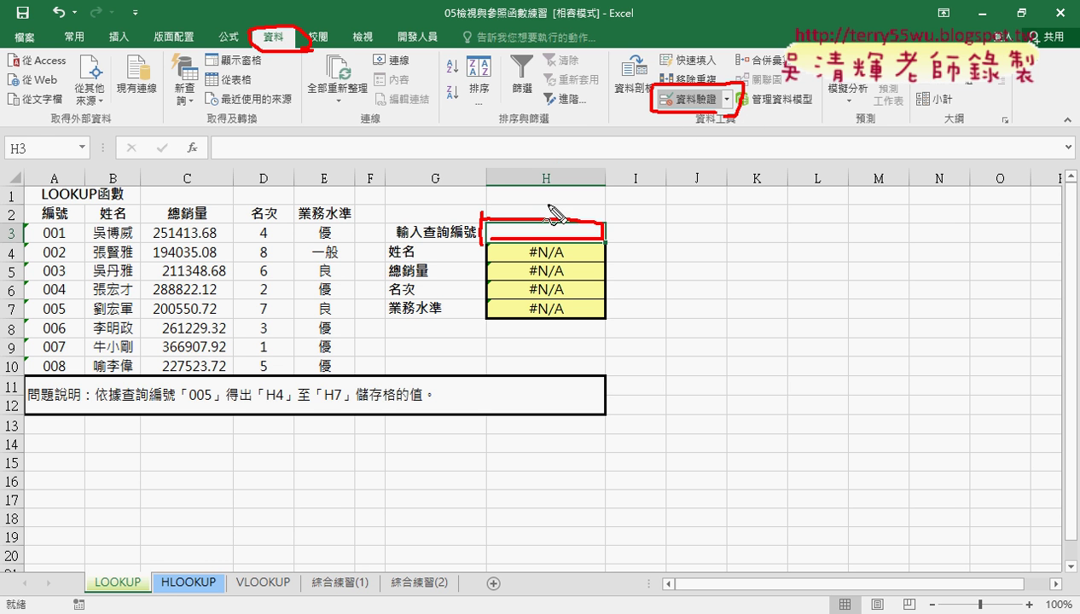
drag(548, 205, 667, 110)
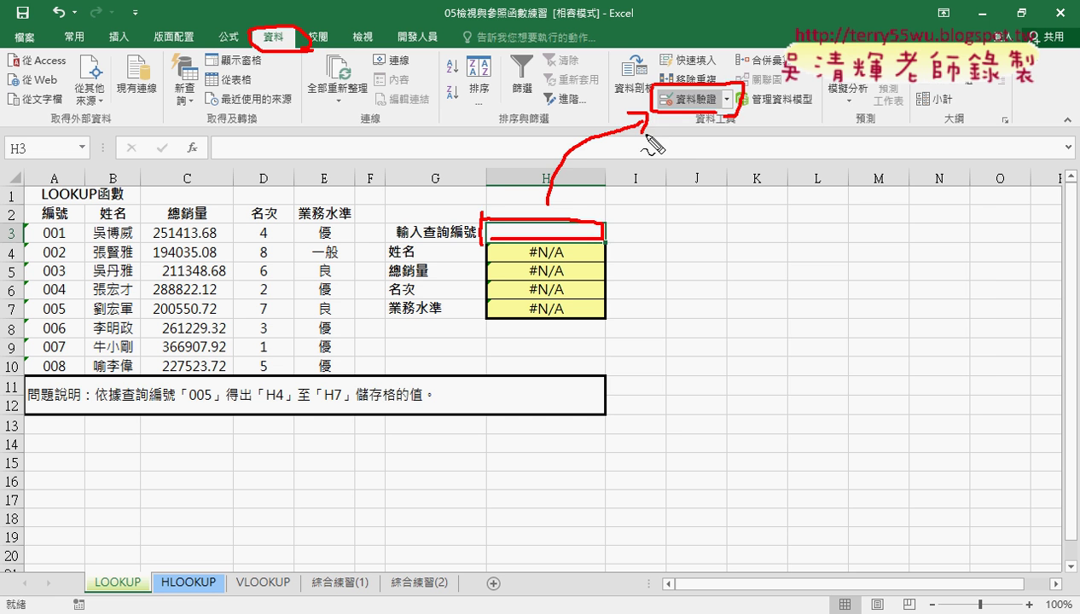
key(Escape)
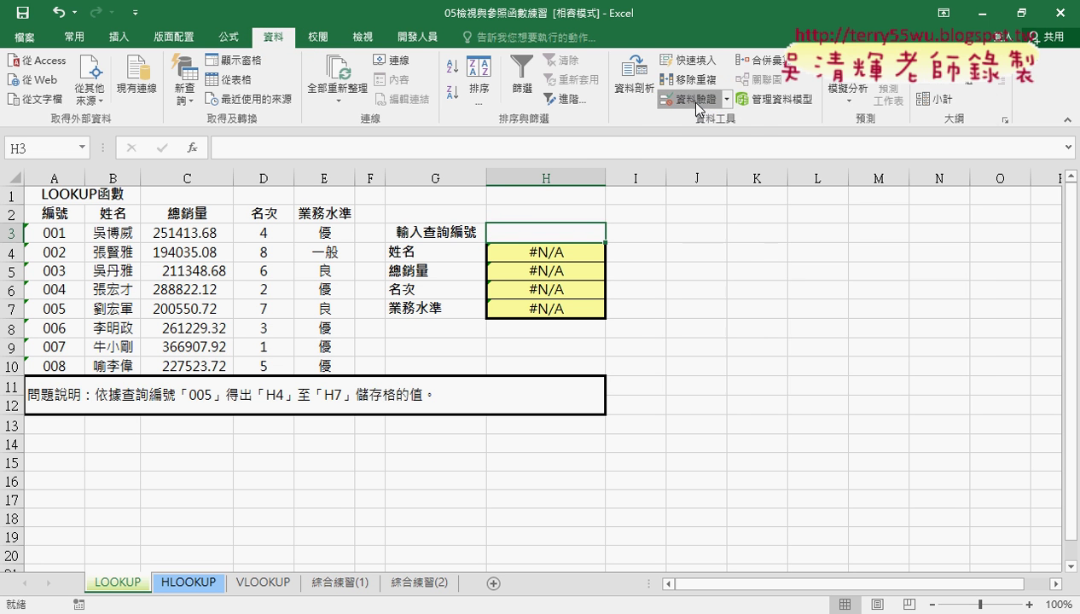
click(695, 103)
click(740, 201)
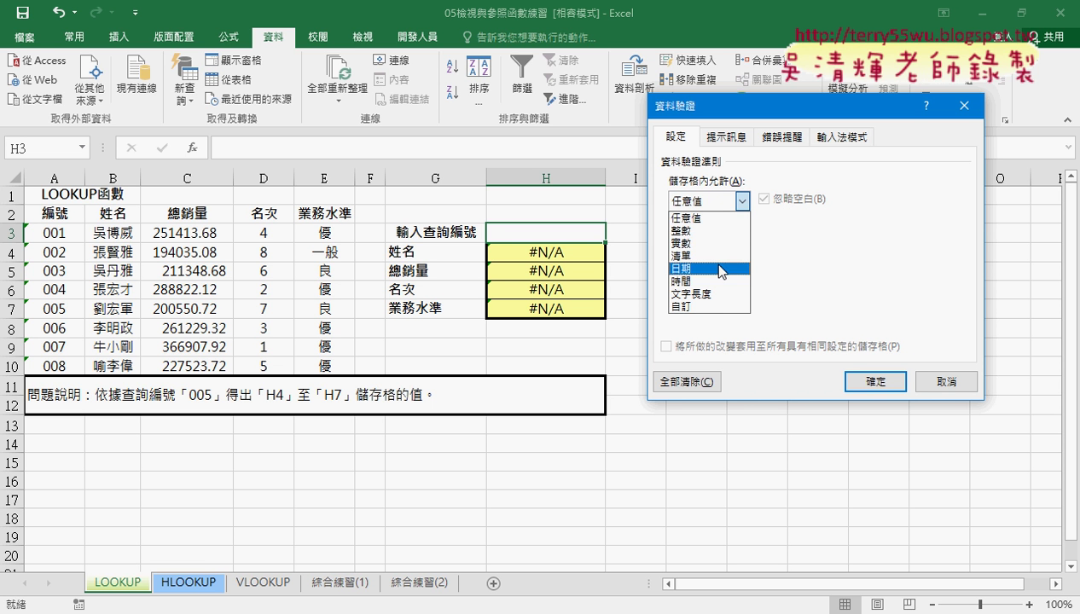
Set H3's validation to List with source =$A$3:$A$10 and open its ID dropdown.
key(Up)
key(Return)
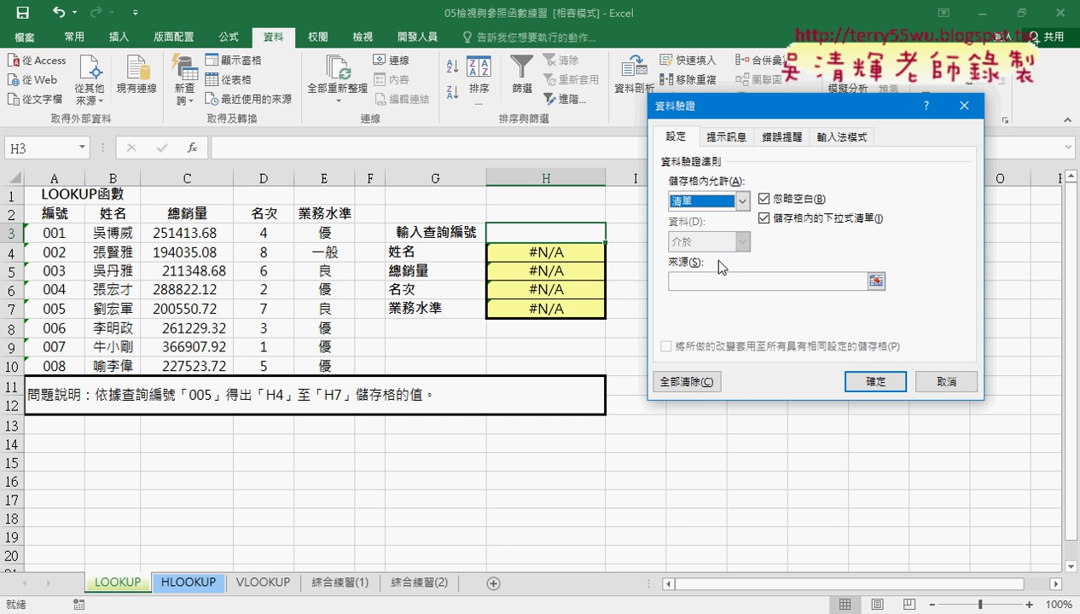
click(696, 279)
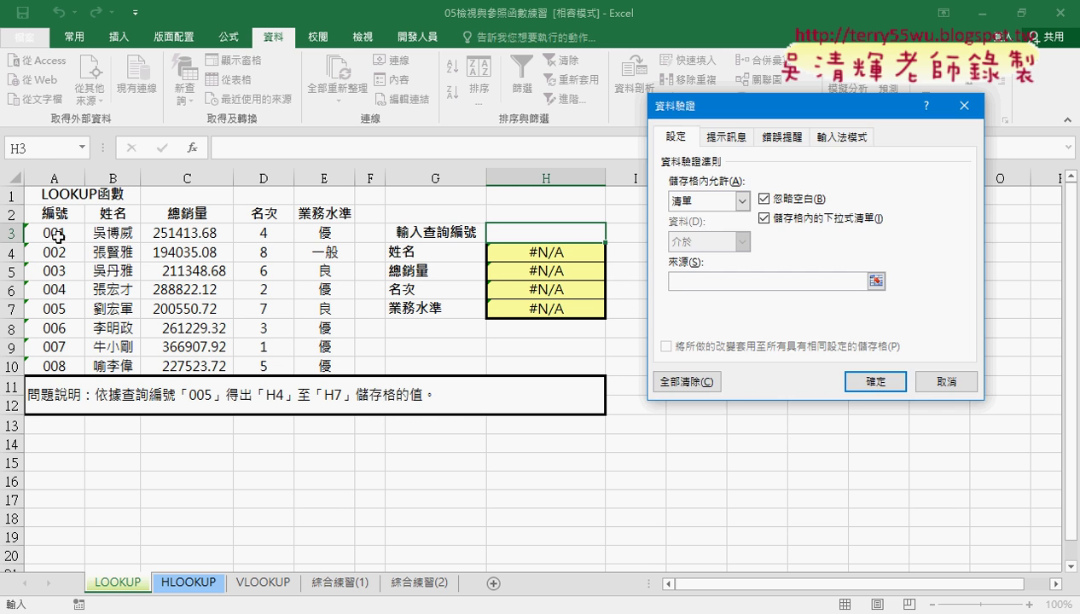
drag(53, 232, 77, 360)
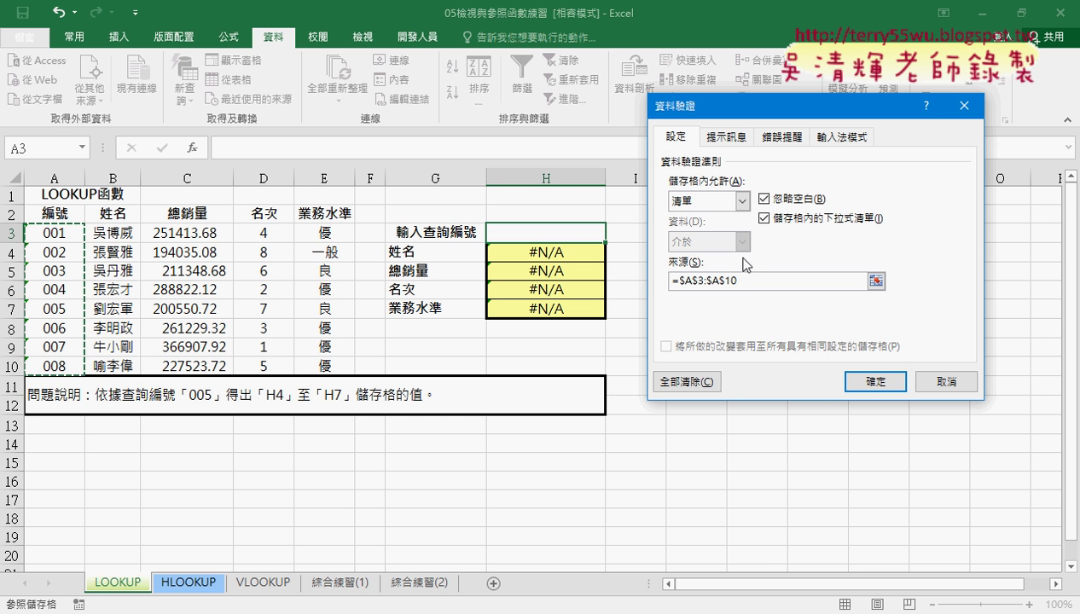
drag(866, 281, 670, 280)
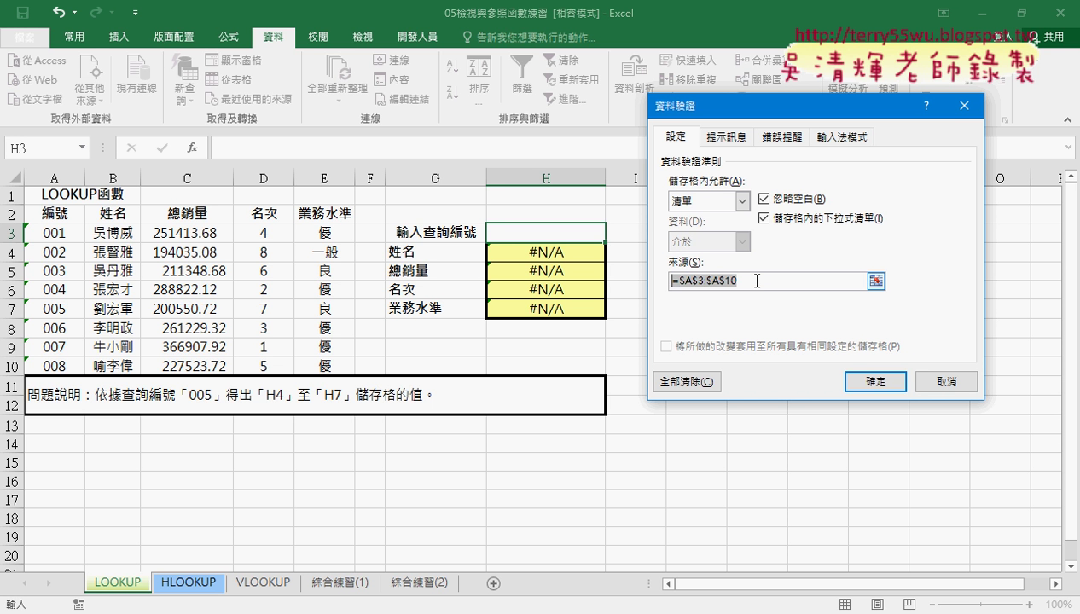
click(892, 388)
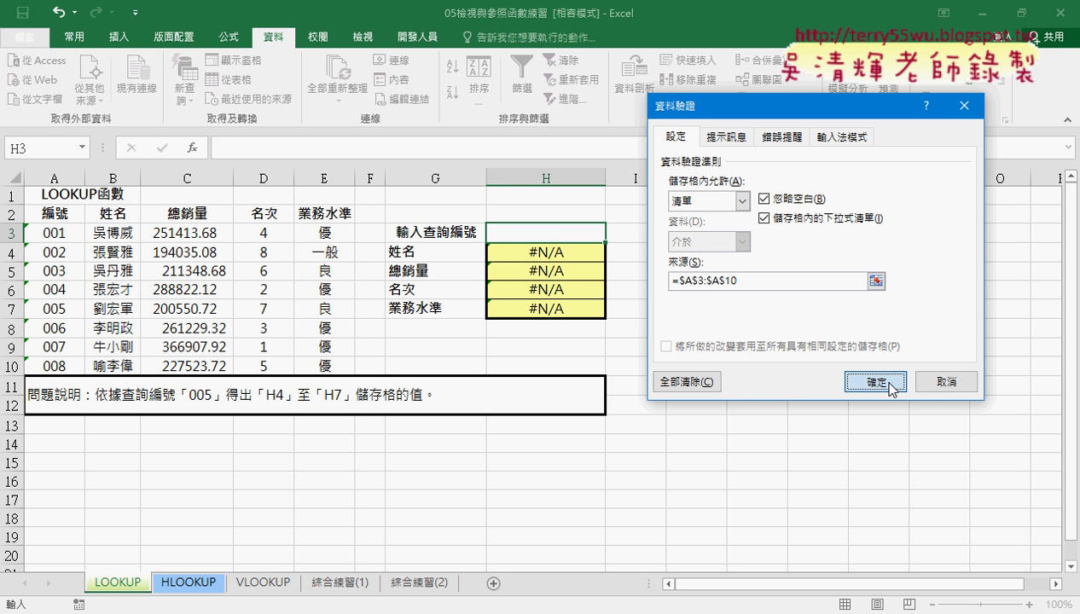
click(612, 235)
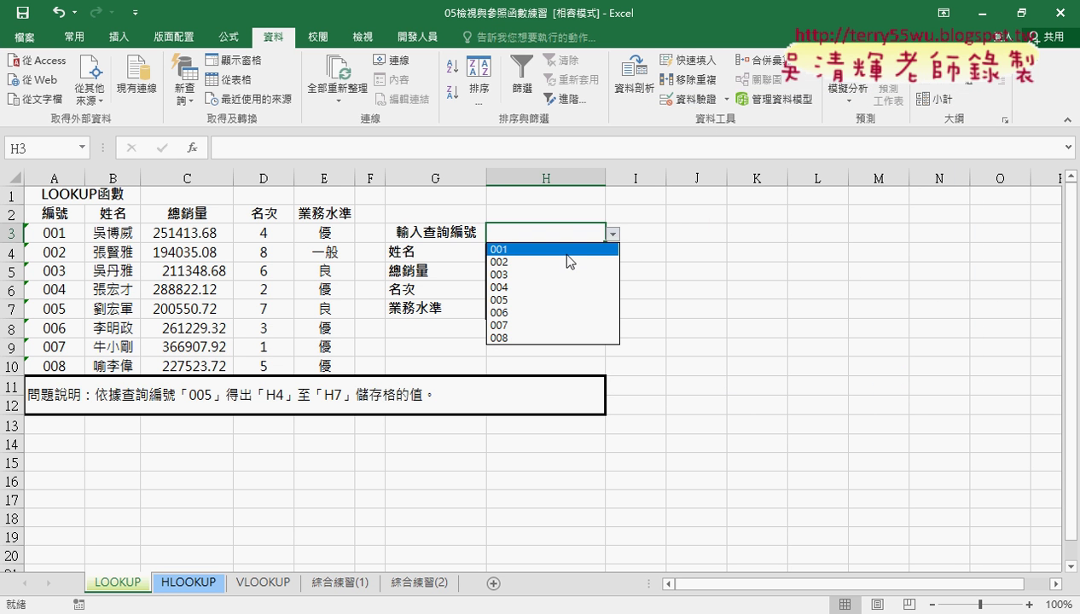
Pick IDs 001, 002 and 008 from H3's dropdown, checking the H4:H7 results.
click(560, 251)
click(613, 234)
click(528, 260)
click(613, 236)
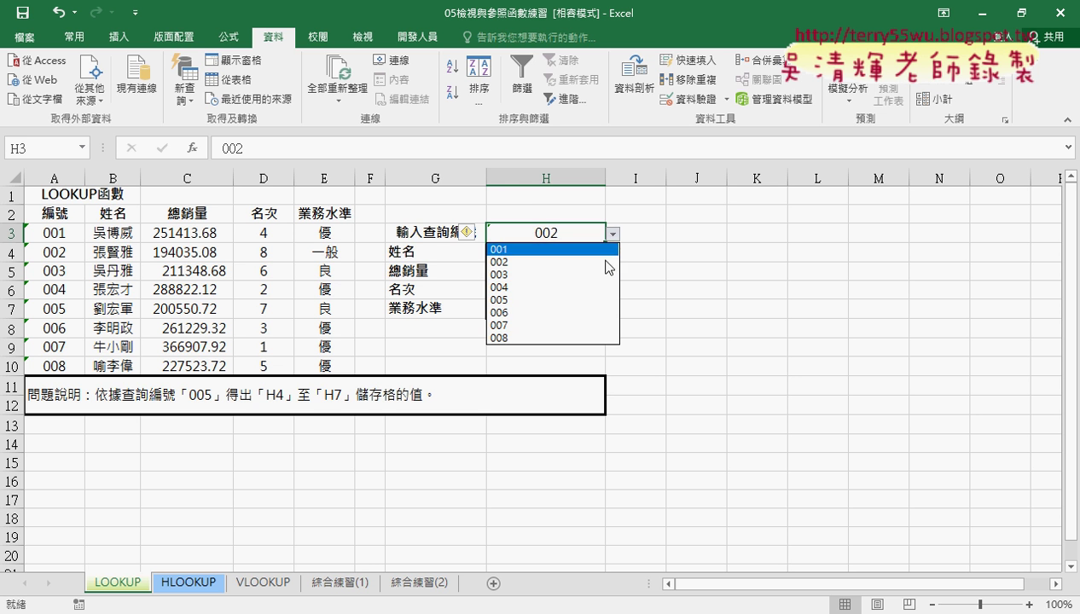
click(597, 338)
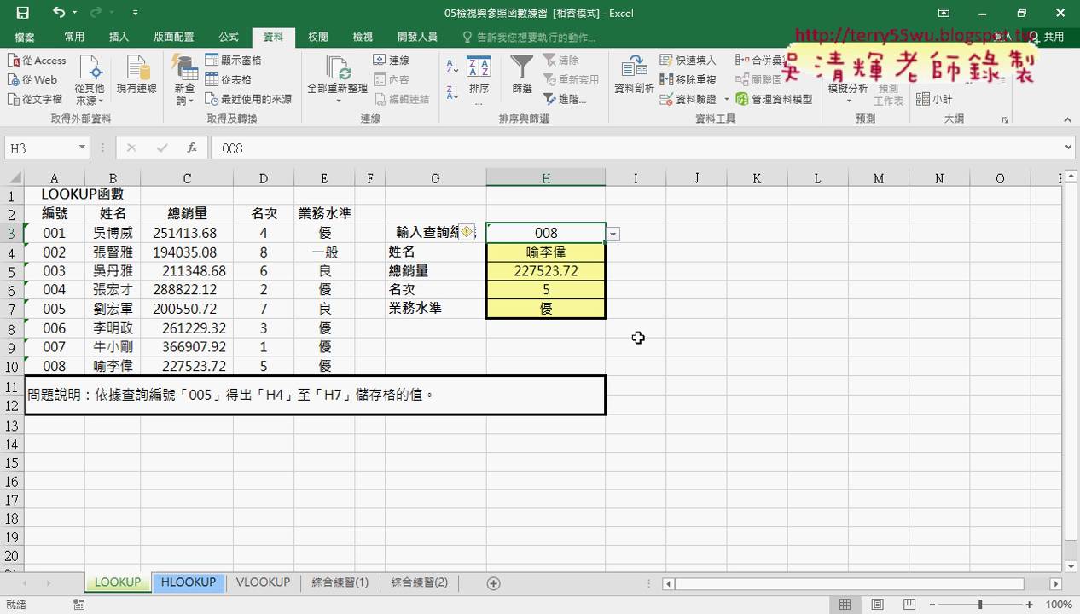
Try IDs 005 and 003, inspect H4's formula, settle on ID 001, and copy the LOOKUP sheet.
click(613, 233)
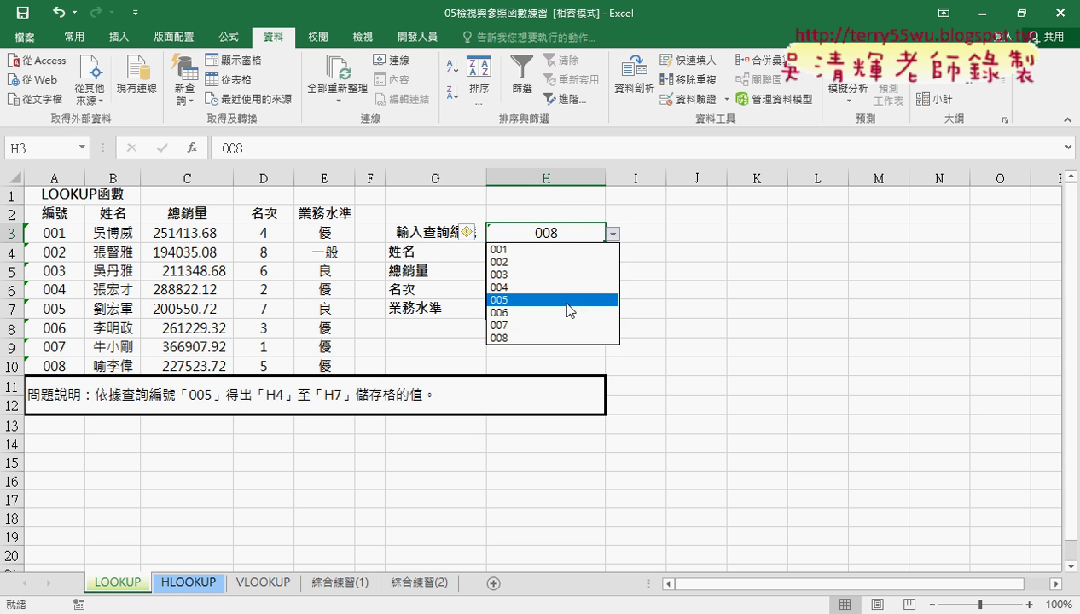
click(569, 300)
click(614, 234)
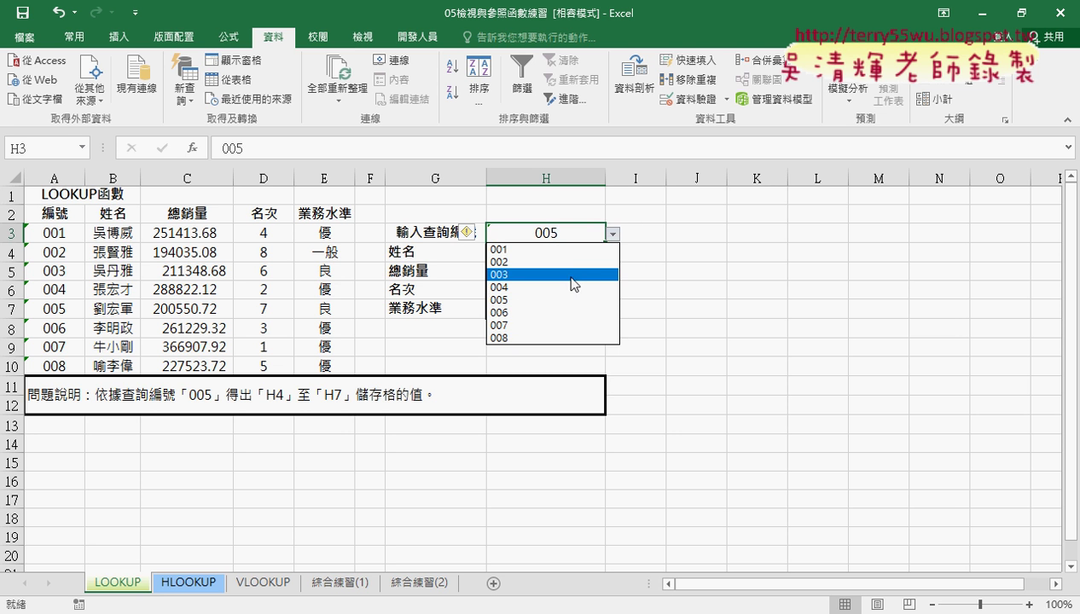
click(571, 274)
click(569, 251)
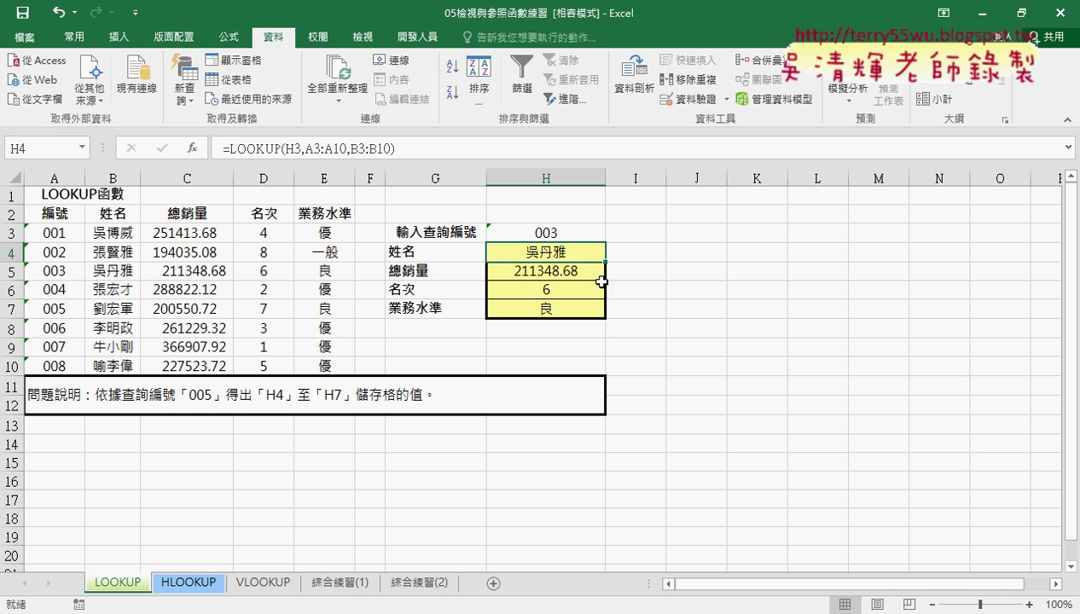
click(580, 233)
click(613, 233)
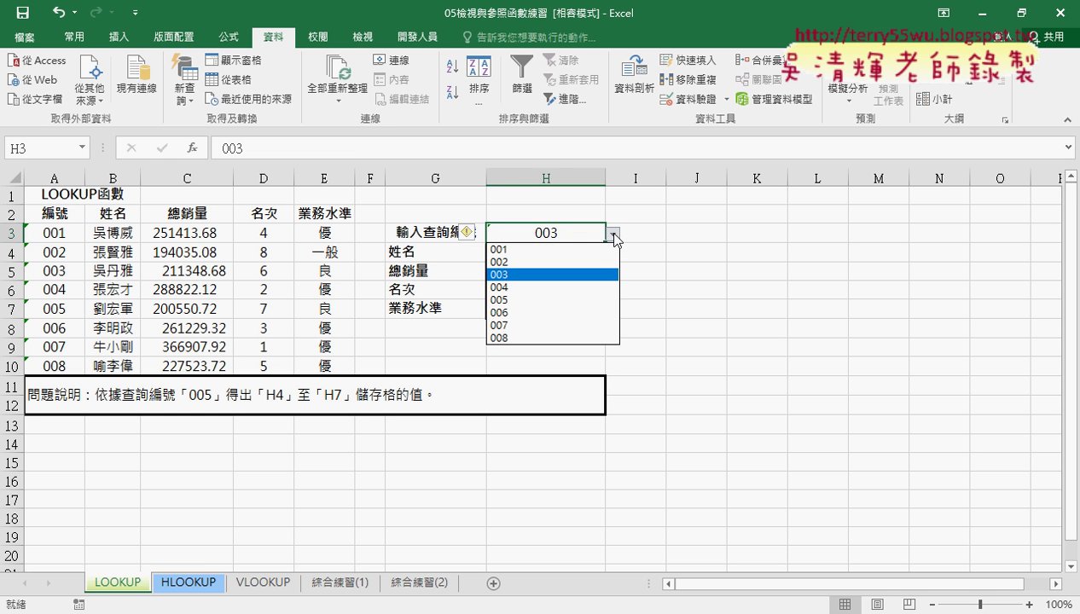
click(589, 252)
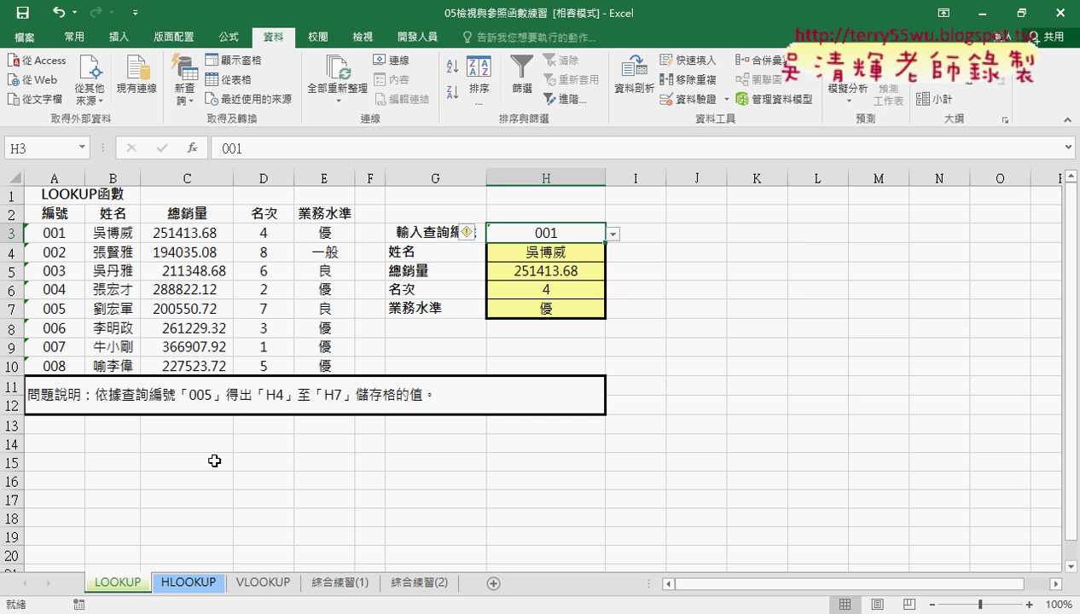
drag(138, 586, 175, 587)
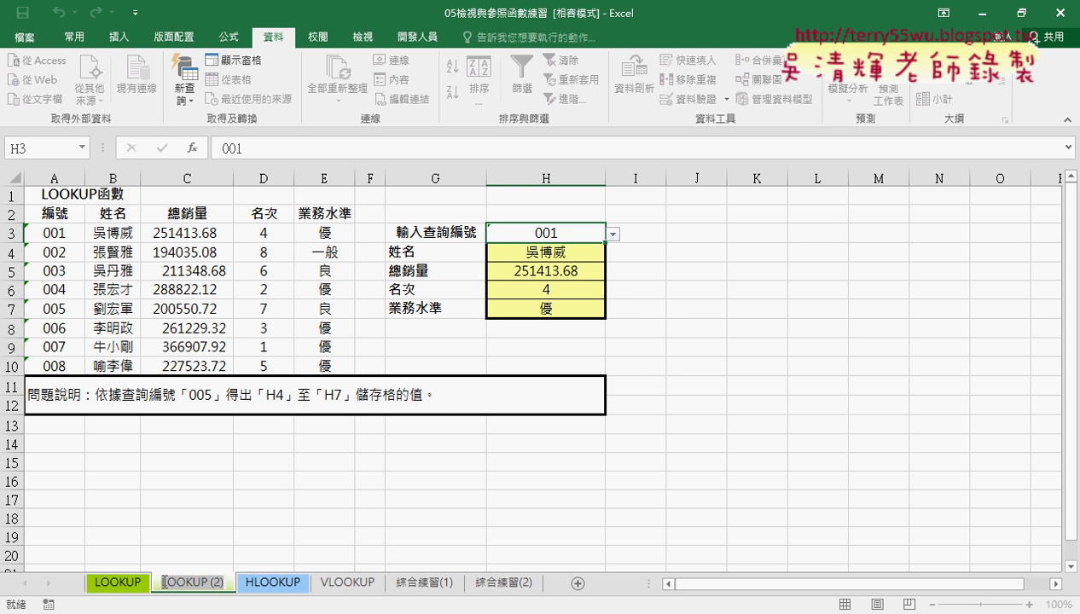
Rename the sheet copy VLOOKUP (2), add another copy named INDEX, and go to VLOOKUP (2).
text(V)
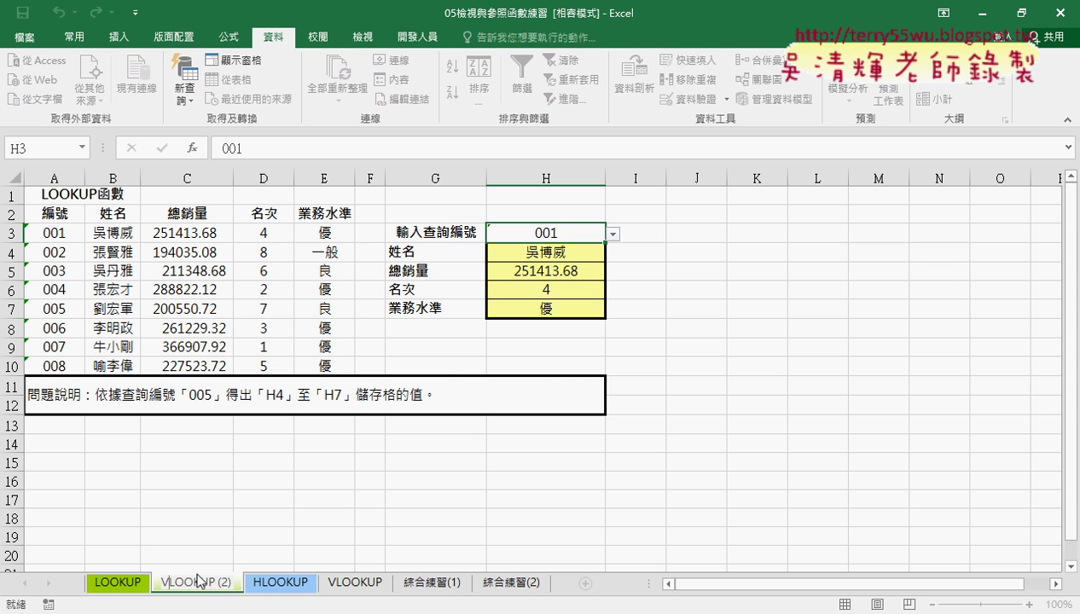
key(Return)
drag(197, 581, 281, 587)
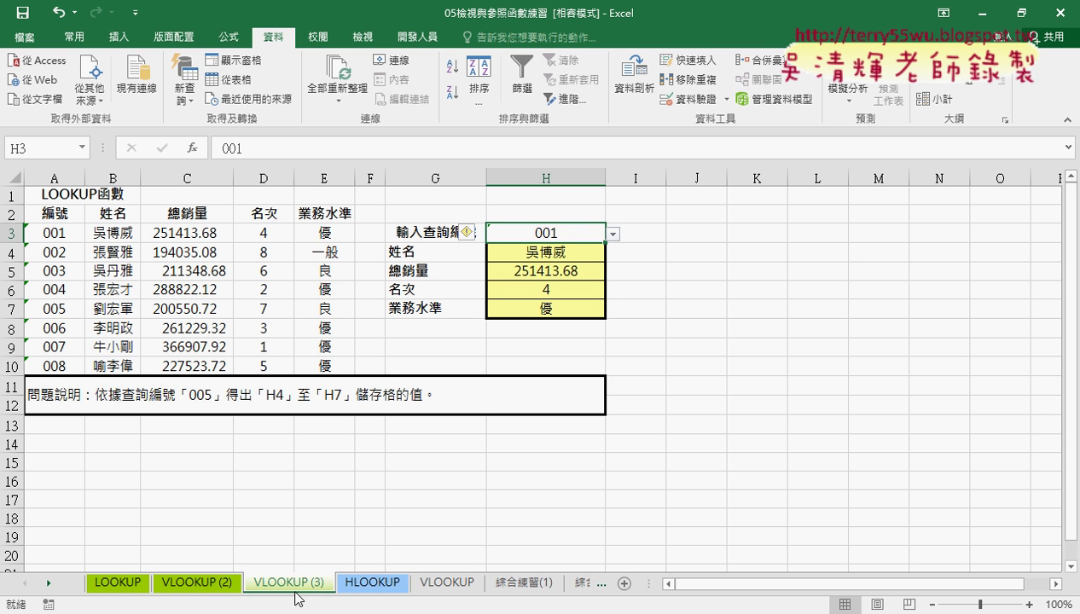
text(I)
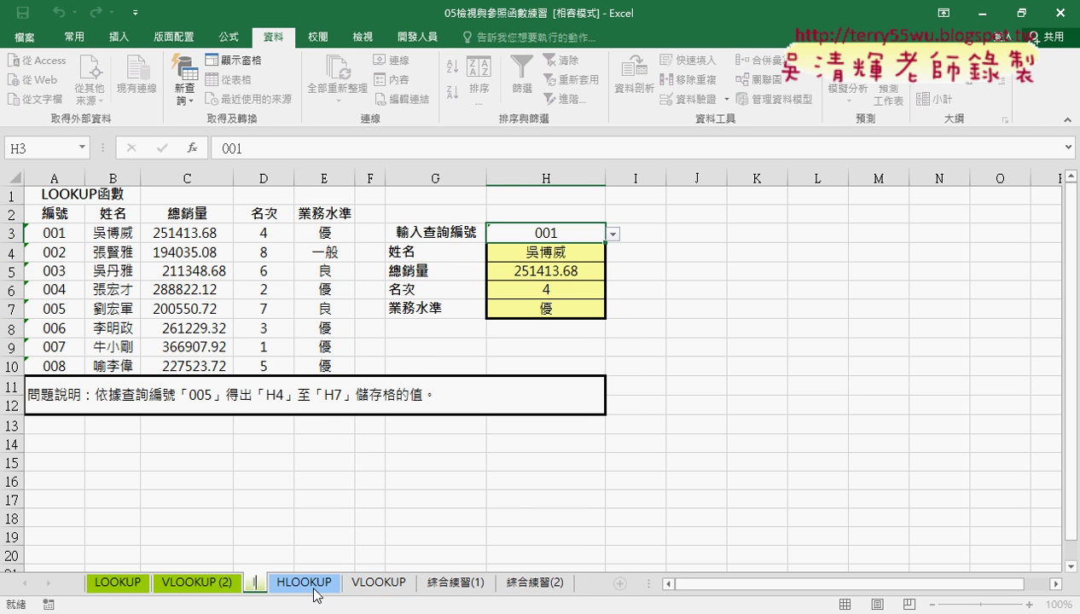
text(NDEX)
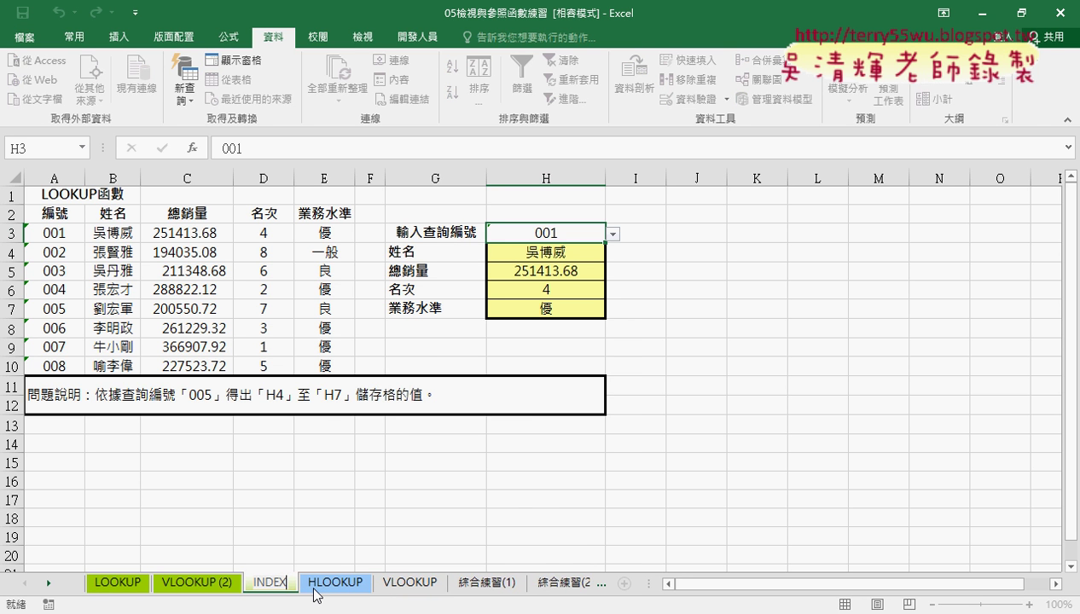
key(Return)
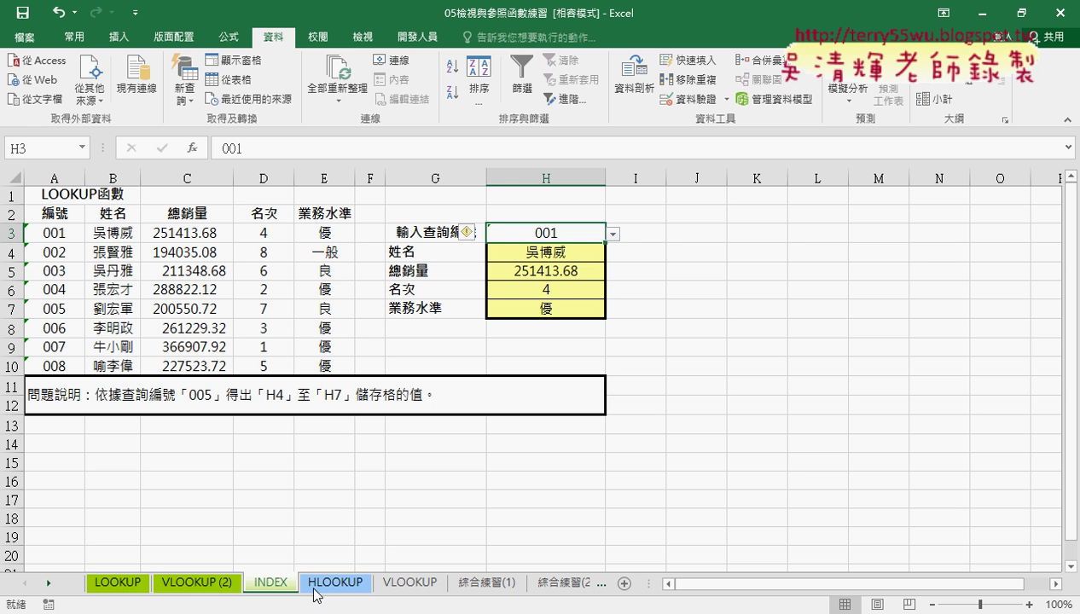
click(210, 588)
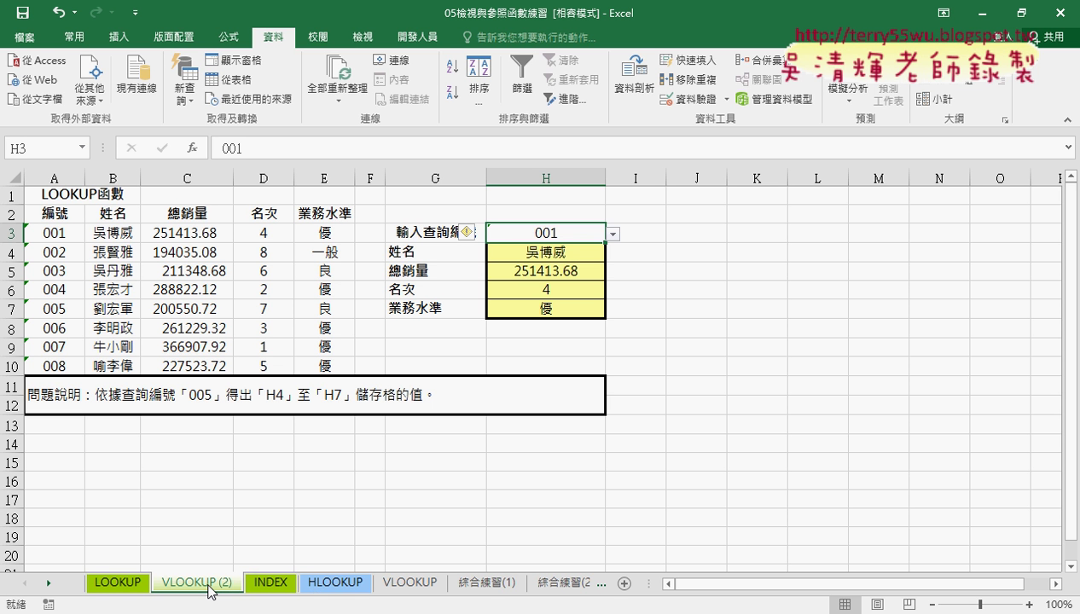